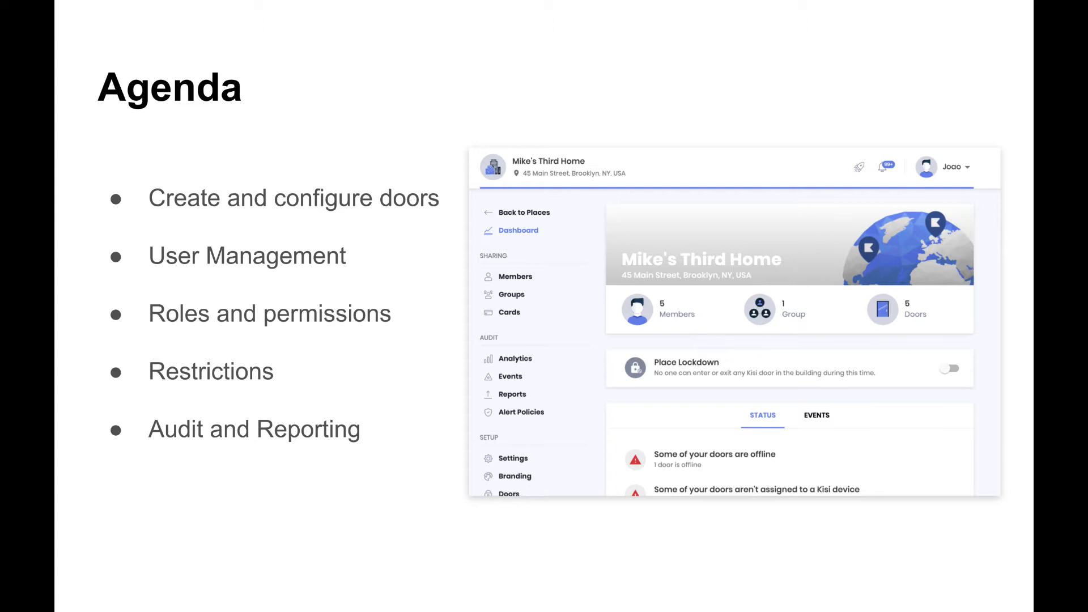
Advance the slides from the Agenda to the 'Create and Configure Doors' section slide
{"action": "key", "text": "Right"}
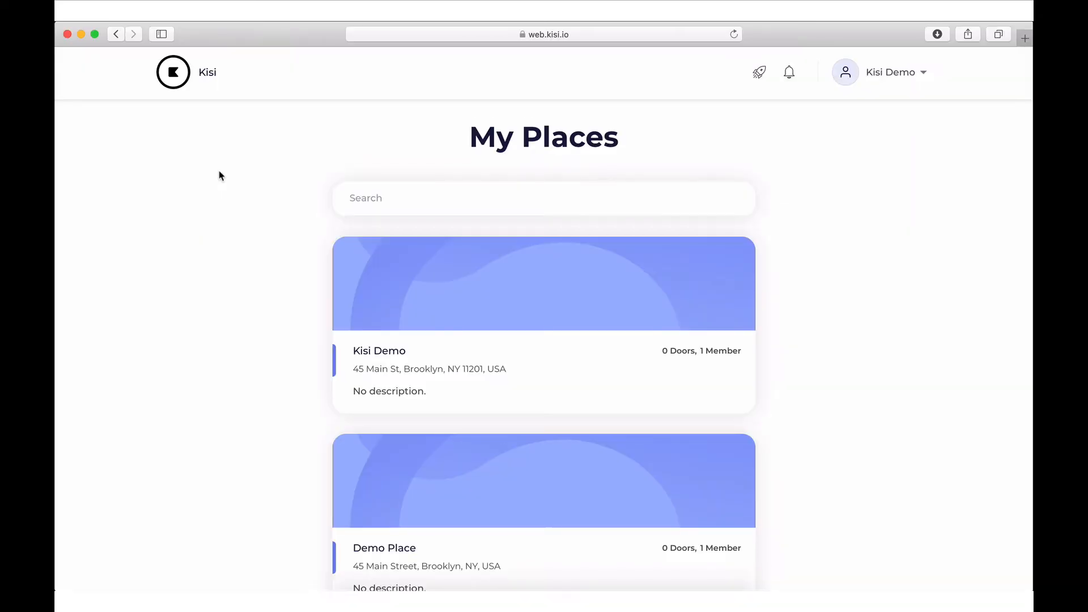
Open the Demo Place and its list of doors
{"action": "scroll", "coordinate": [220, 175], "scroll_direction": "down", "scroll_amount": 5}
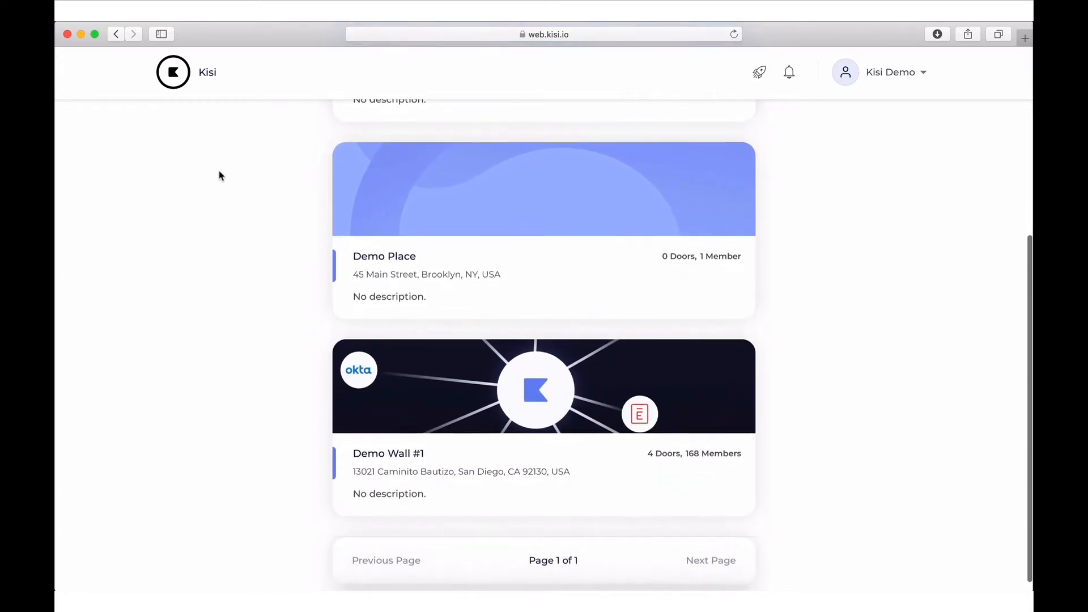
{"action": "scroll", "coordinate": [220, 175], "scroll_direction": "up", "scroll_amount": 4}
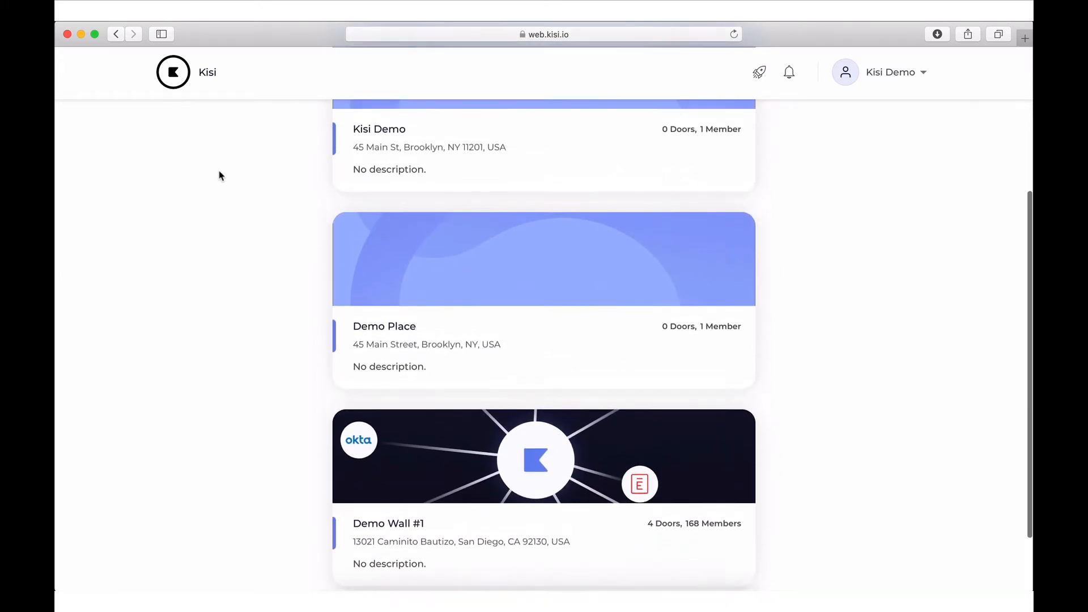
{"action": "scroll", "coordinate": [220, 175], "scroll_direction": "up", "scroll_amount": 5}
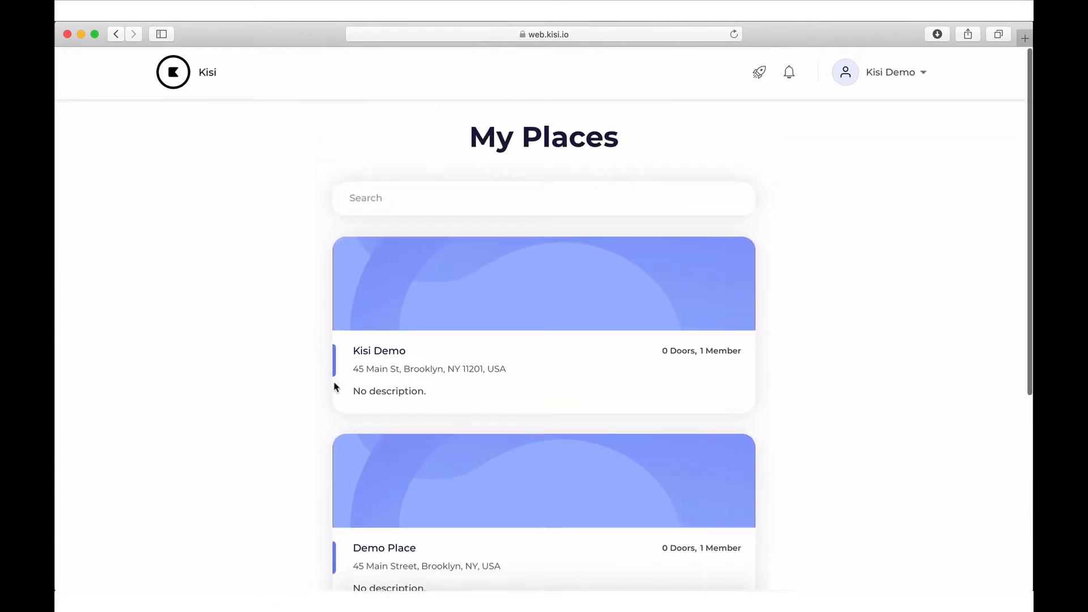
{"action": "left_click", "coordinate": [368, 460]}
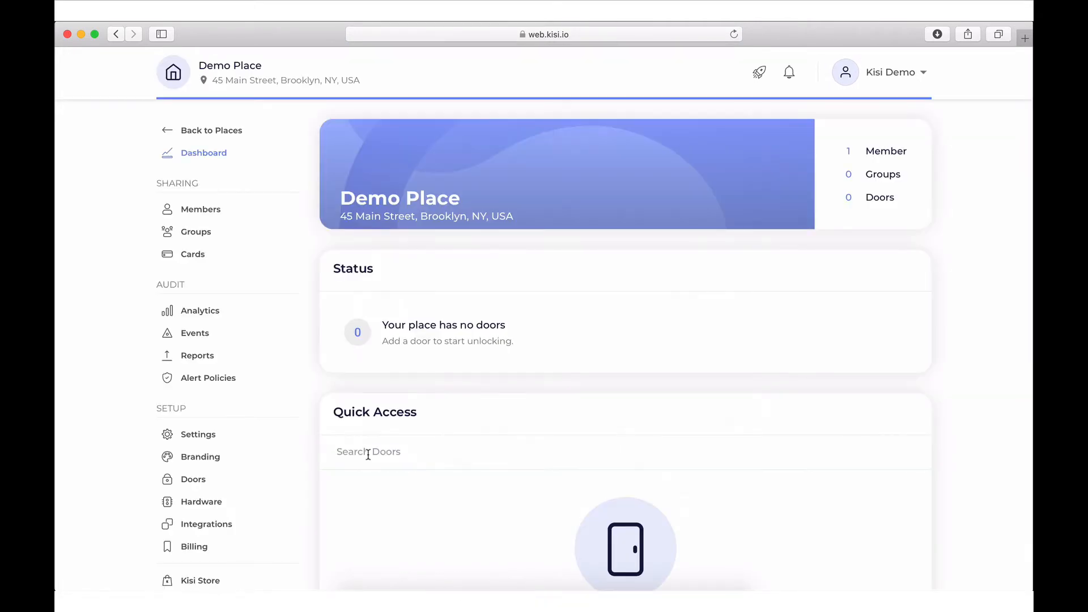
{"action": "left_click", "coordinate": [223, 479]}
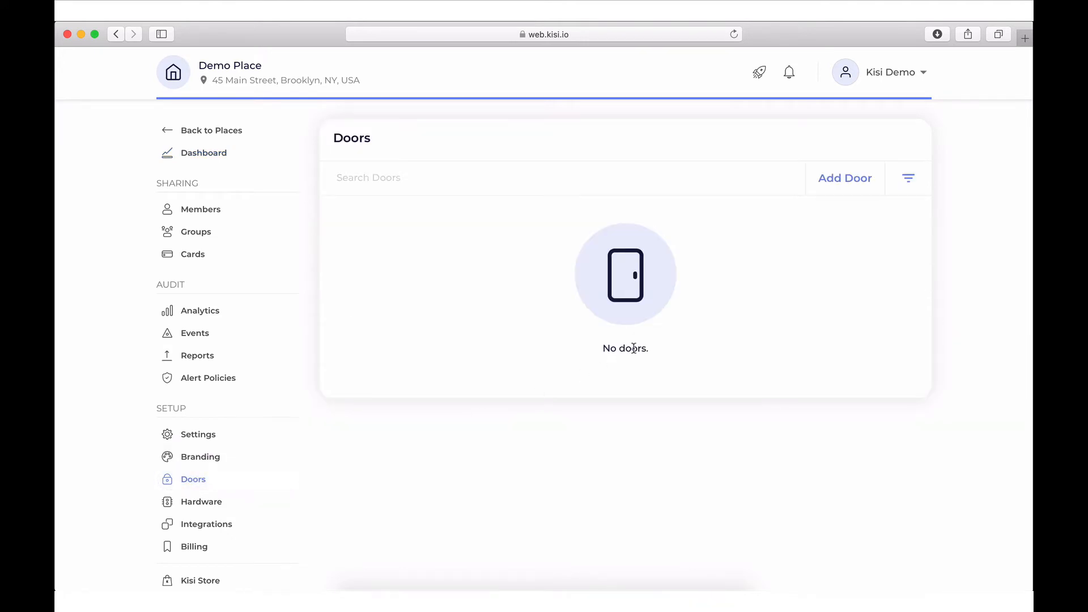
Add a door named 'Main Door' with description 'Demo' and save it
{"action": "left_click", "coordinate": [819, 181]}
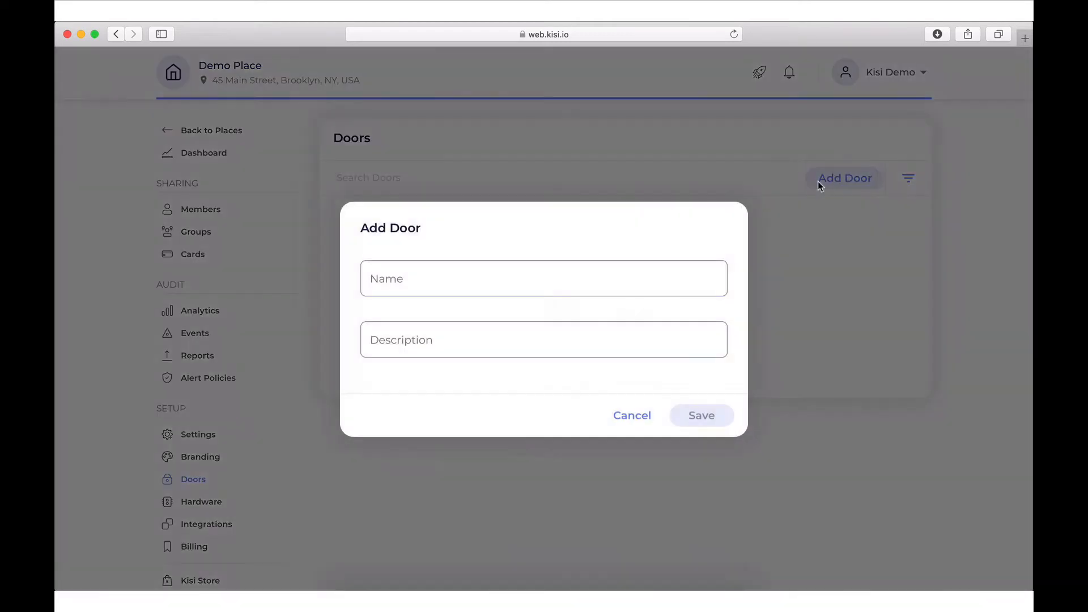
{"action": "left_click", "coordinate": [675, 280]}
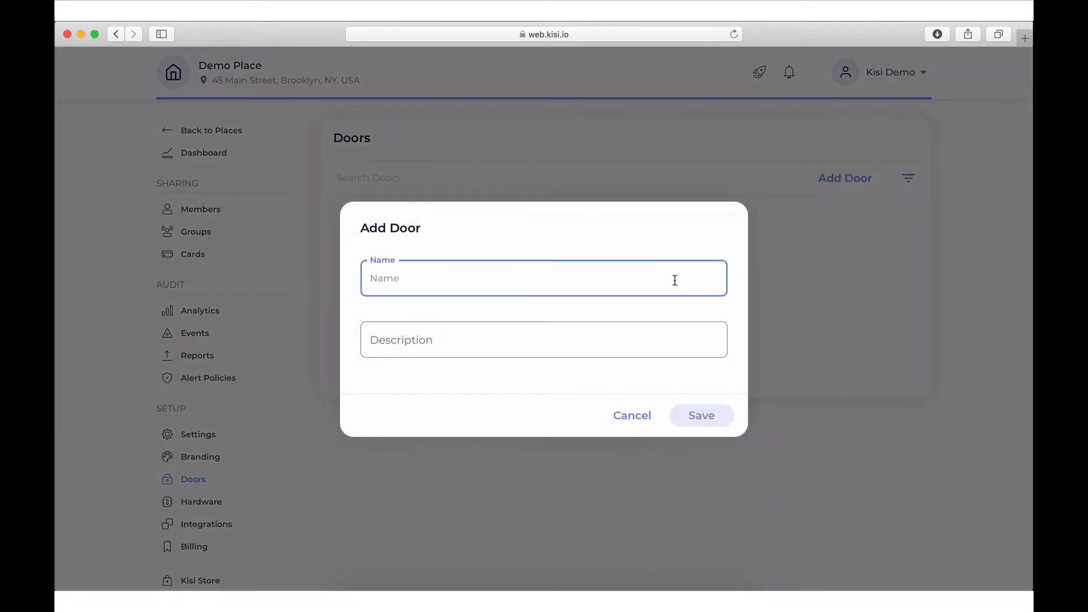
{"action": "type", "text": "Main"}
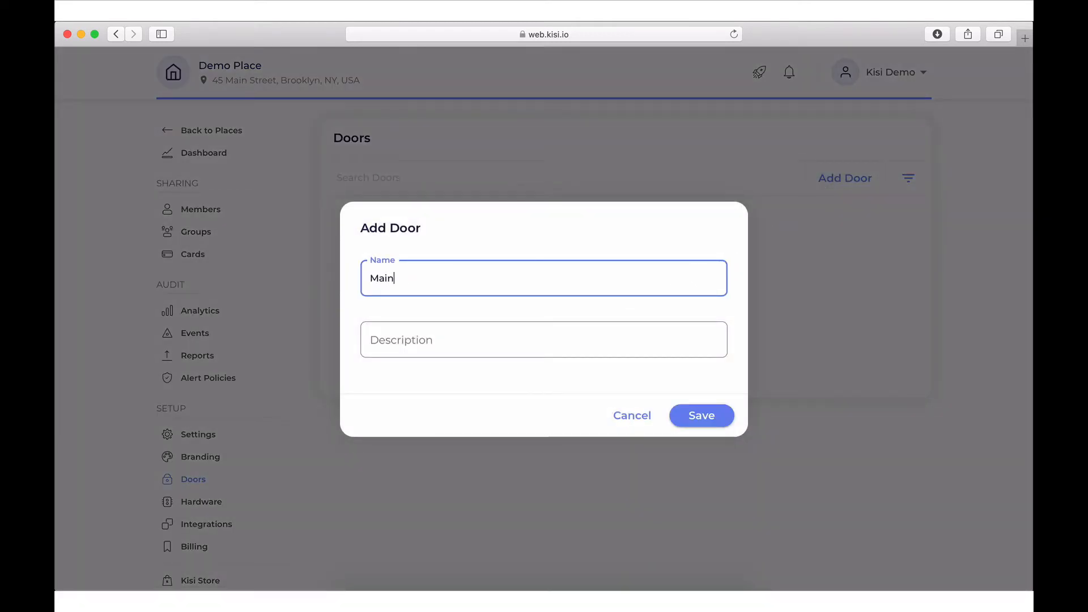
{"action": "type", "text": " Door"}
{"action": "key", "text": "Tab"}
{"action": "type", "text": "Demo"}
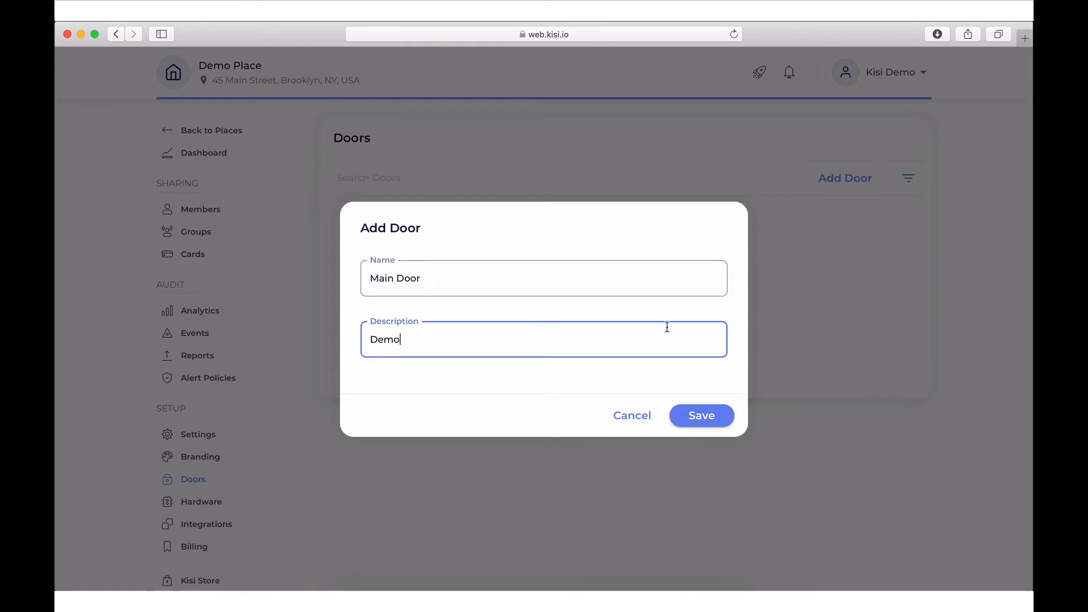
{"action": "left_click", "coordinate": [689, 414]}
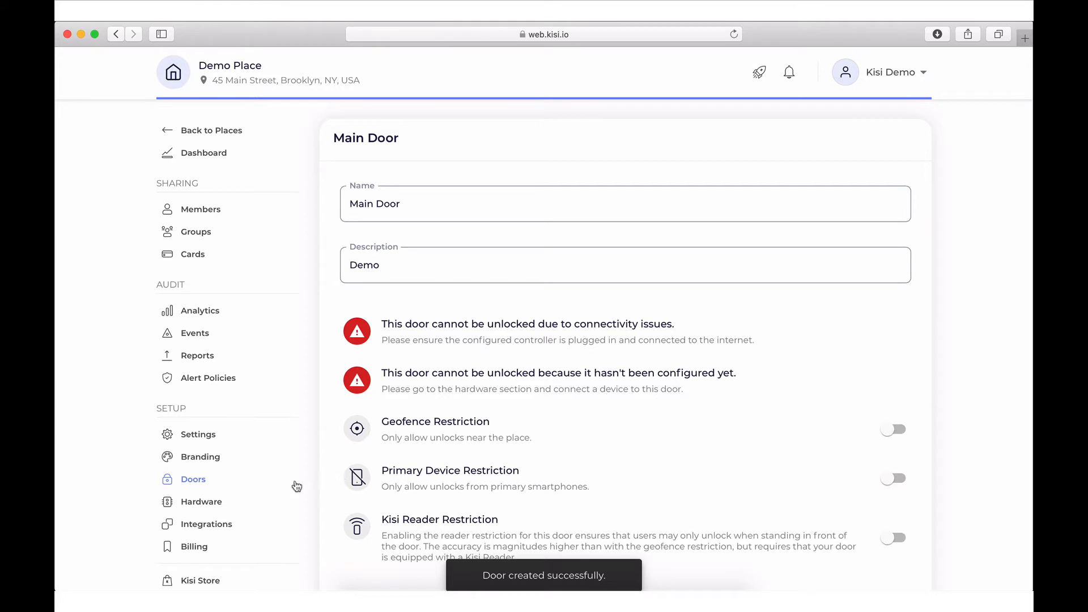
{"action": "left_click", "coordinate": [228, 503]}
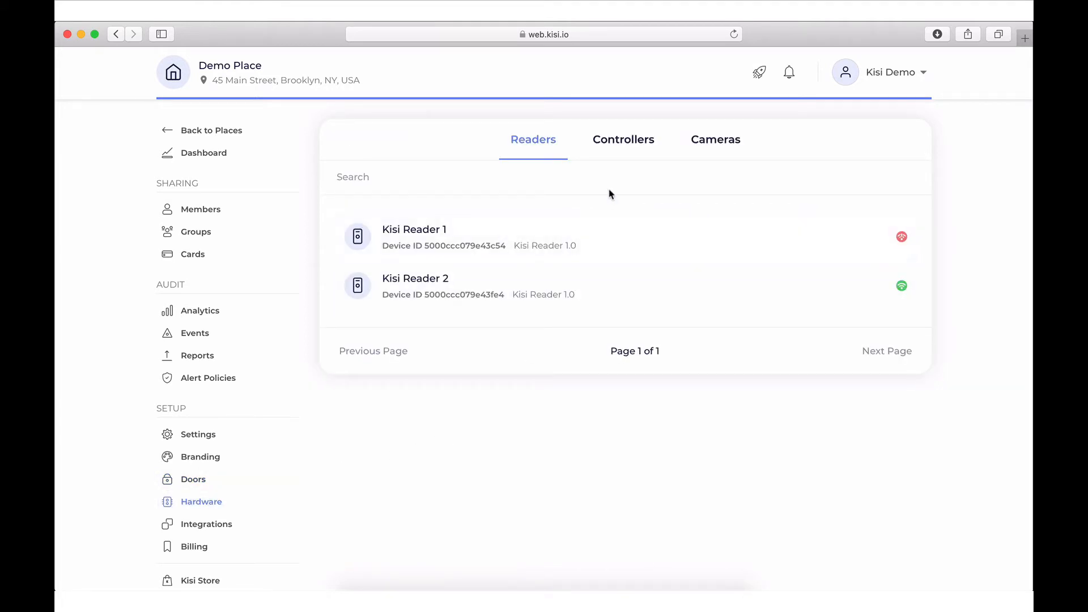
Open the Kisi Controller's relays from the Controllers list
{"action": "left_click", "coordinate": [617, 157]}
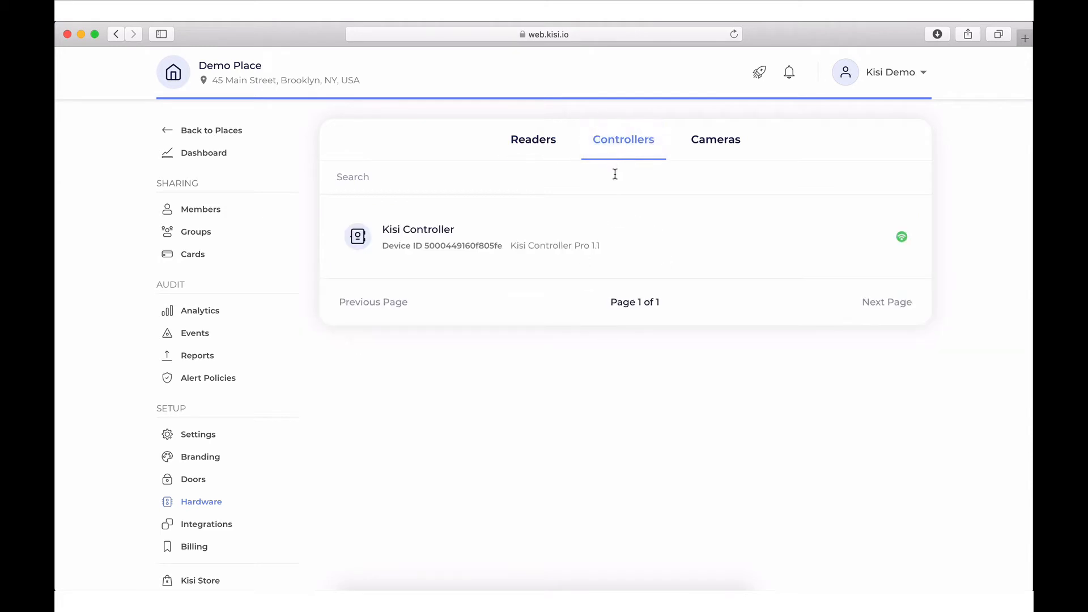
{"action": "left_click", "coordinate": [618, 246]}
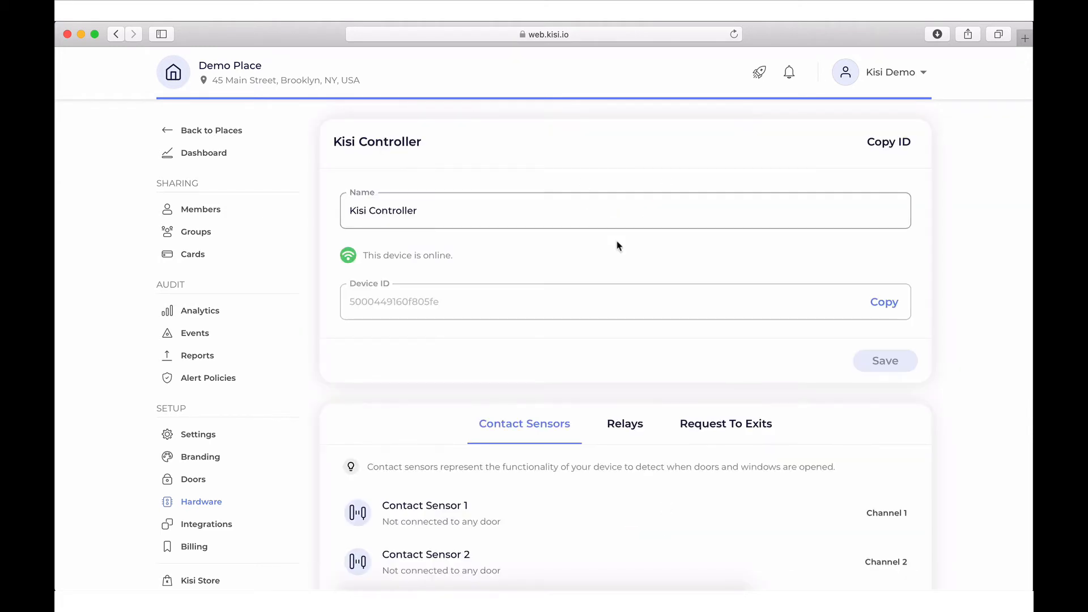
{"action": "scroll", "coordinate": [619, 246], "scroll_direction": "down", "scroll_amount": 5}
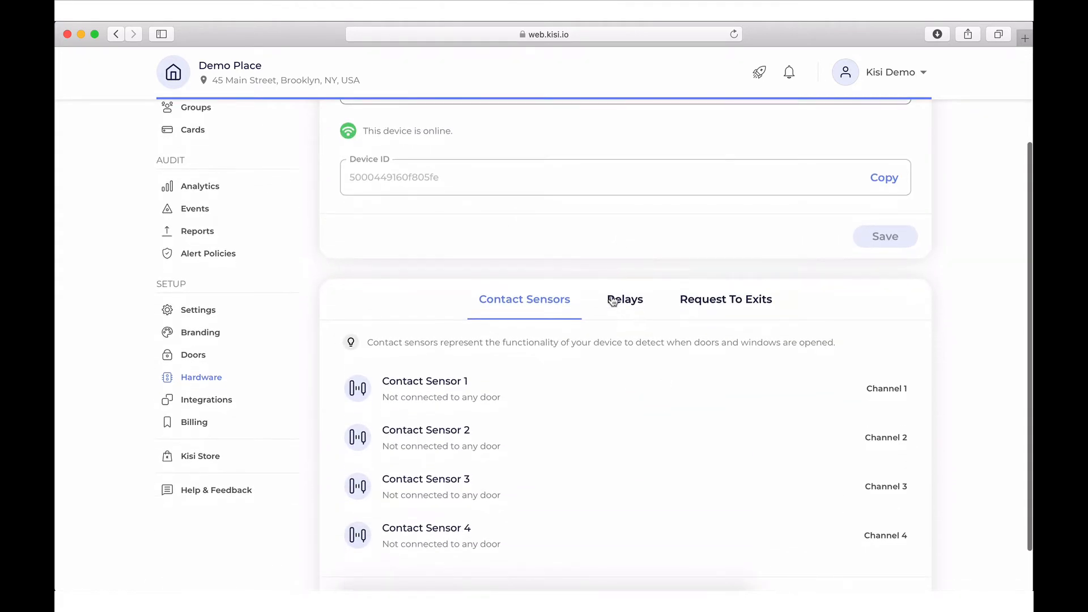
{"action": "left_click", "coordinate": [616, 304]}
{"action": "scroll", "coordinate": [616, 304], "scroll_direction": "down", "scroll_amount": 5}
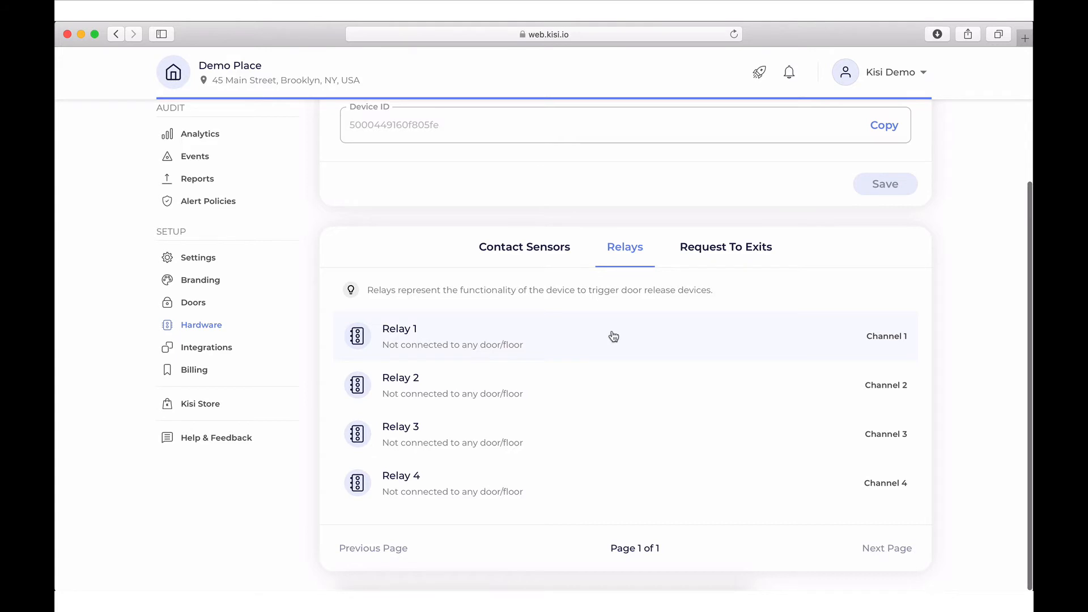
Connect Relay 1 to Main Door with a 10-second unlock duration and save
{"action": "left_click", "coordinate": [614, 336]}
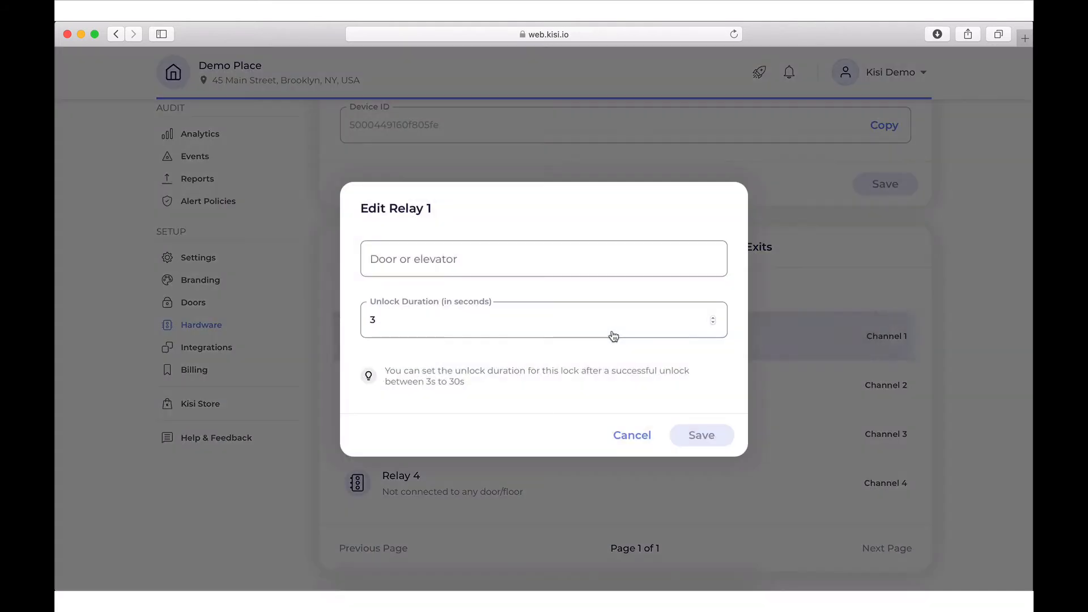
{"action": "left_click", "coordinate": [584, 260]}
{"action": "left_click", "coordinate": [586, 293]}
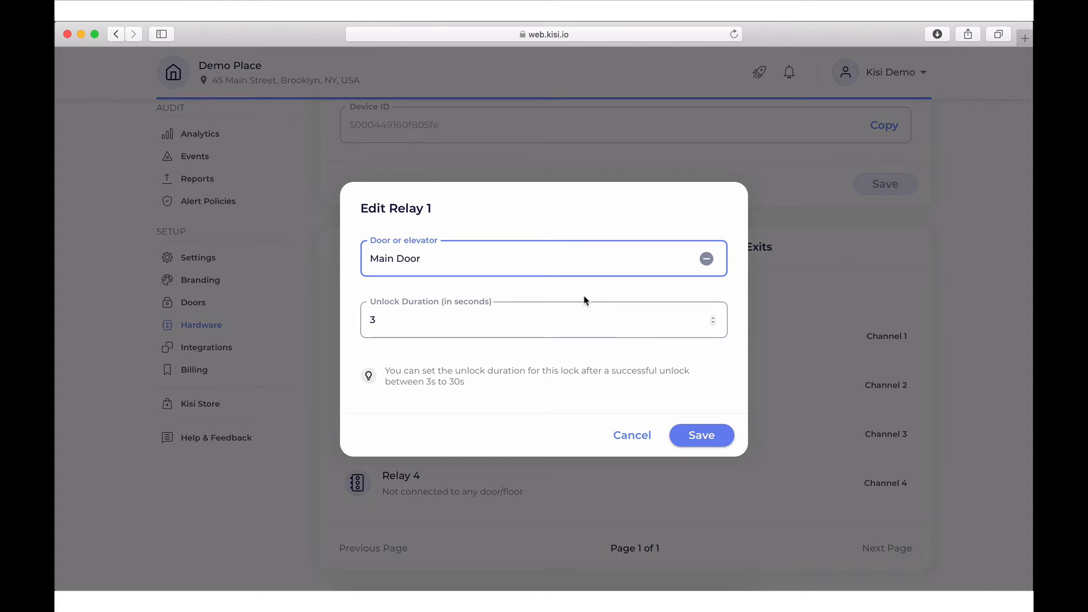
{"action": "left_click", "coordinate": [581, 318]}
{"action": "key", "text": "BackSpace"}
{"action": "type", "text": "10"}
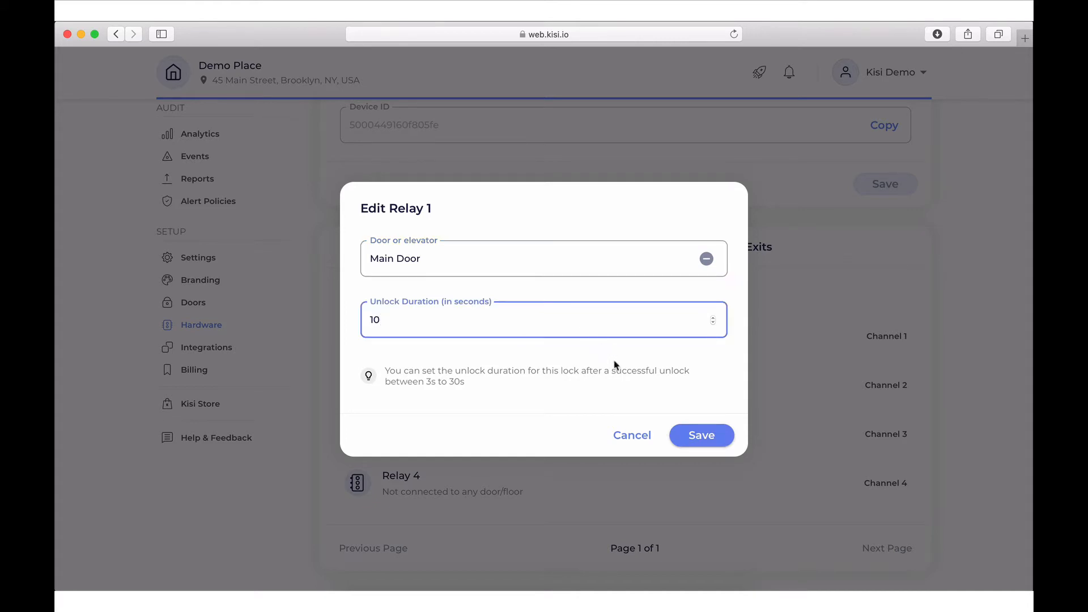
{"action": "left_click", "coordinate": [698, 436]}
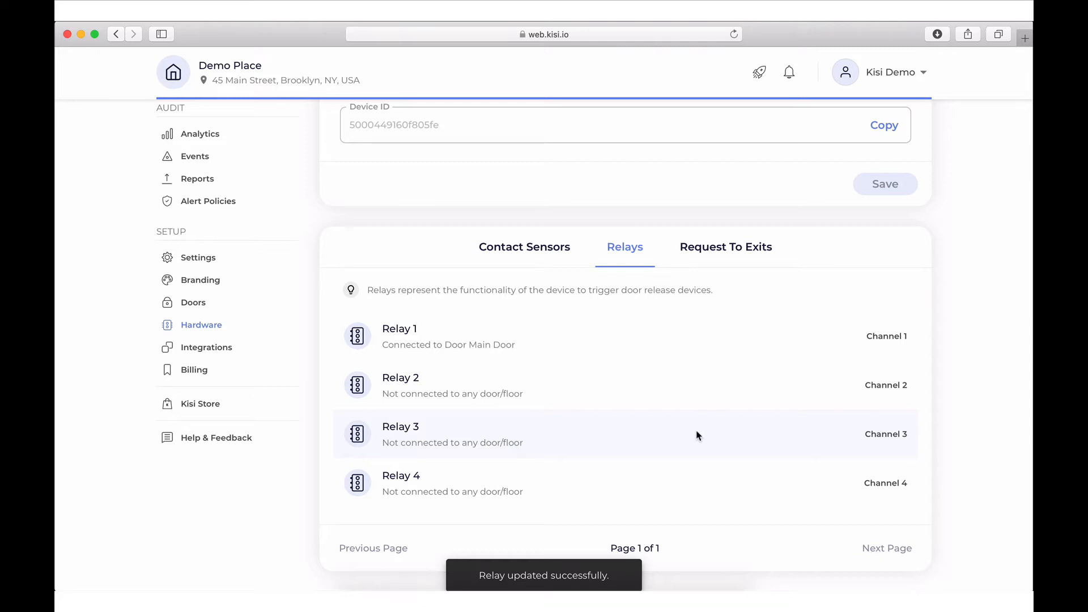
Set Kisi Reader 2's door to Main Door and save the reader
{"action": "left_click", "coordinate": [228, 332]}
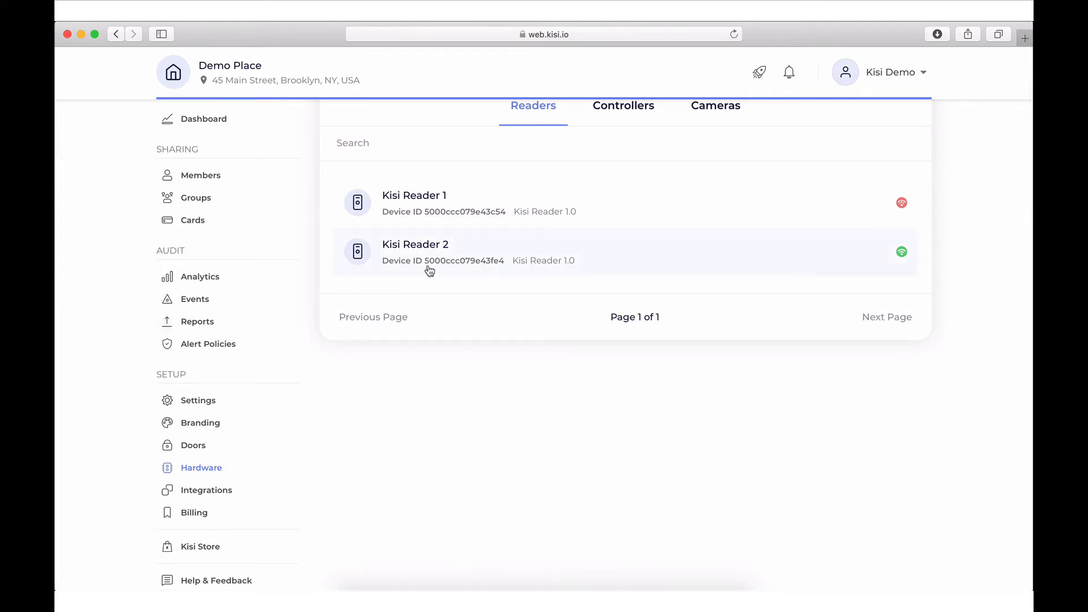
{"action": "left_click", "coordinate": [428, 271]}
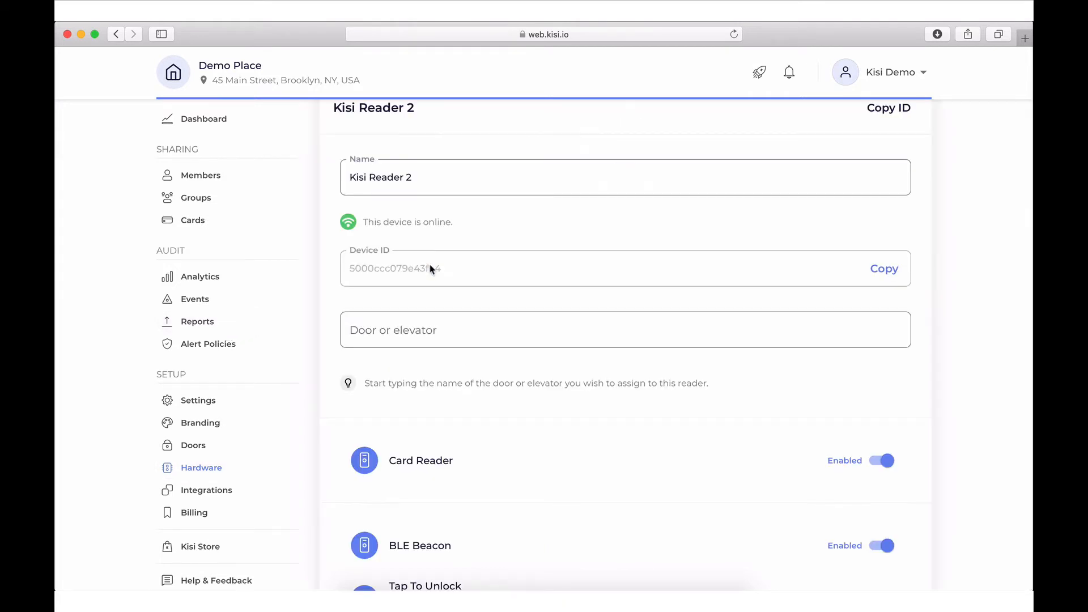
{"action": "scroll", "coordinate": [431, 270], "scroll_direction": "down", "scroll_amount": 5}
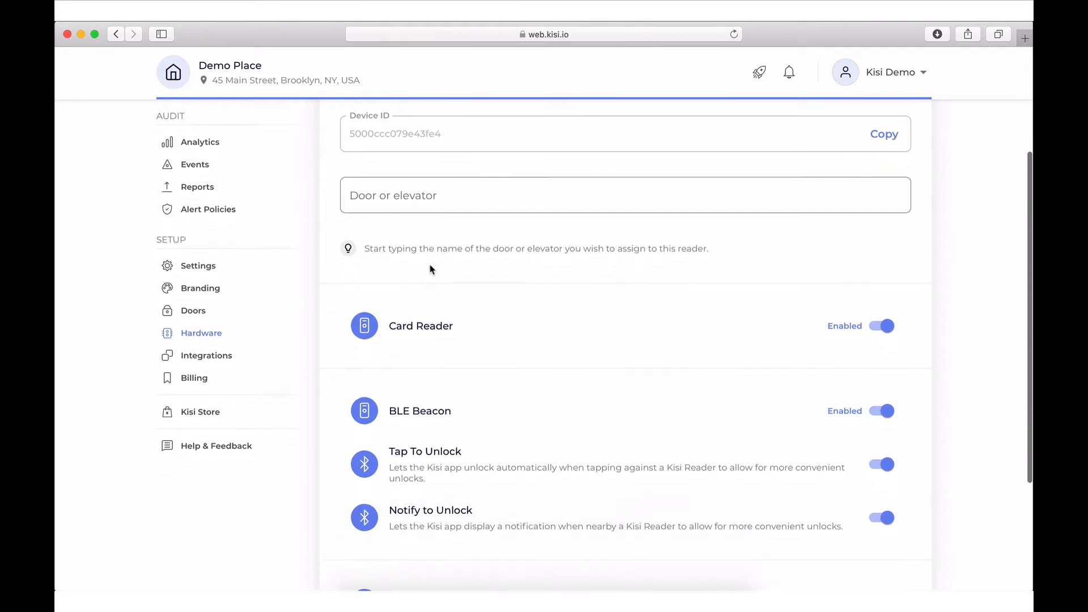
{"action": "scroll", "coordinate": [431, 269], "scroll_direction": "down", "scroll_amount": 2}
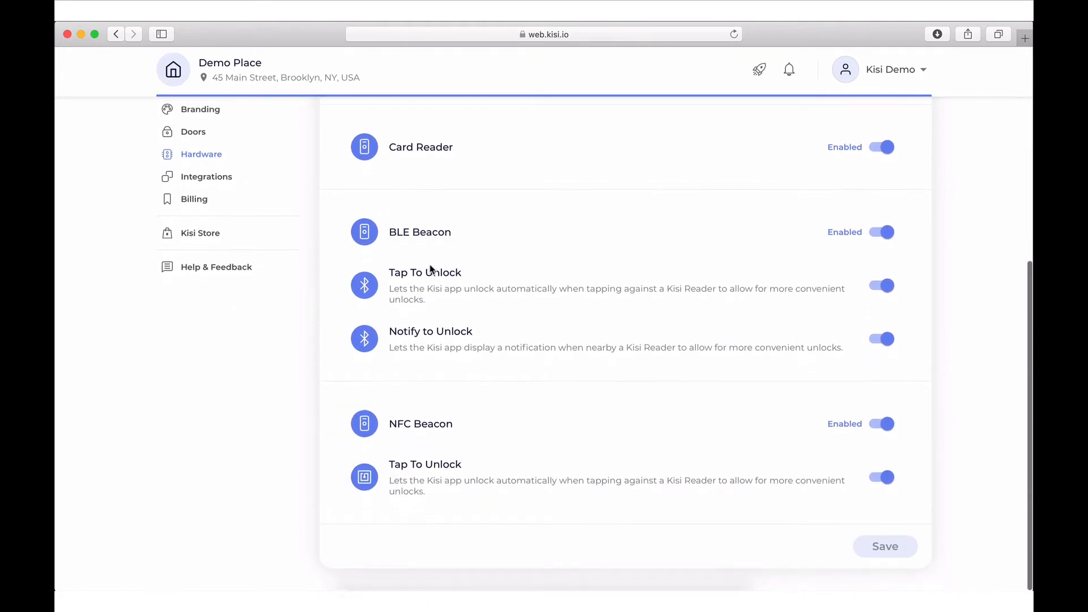
{"action": "scroll", "coordinate": [432, 269], "scroll_direction": "up", "scroll_amount": 3}
{"action": "scroll", "coordinate": [432, 269], "scroll_direction": "up", "scroll_amount": 3}
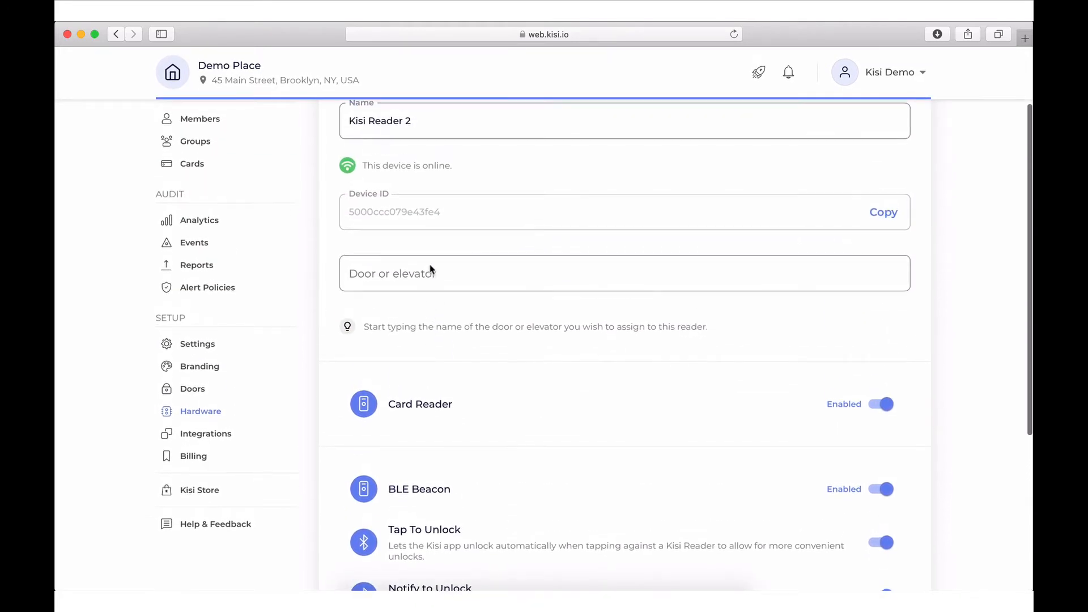
{"action": "left_click", "coordinate": [429, 268]}
{"action": "left_click", "coordinate": [426, 308]}
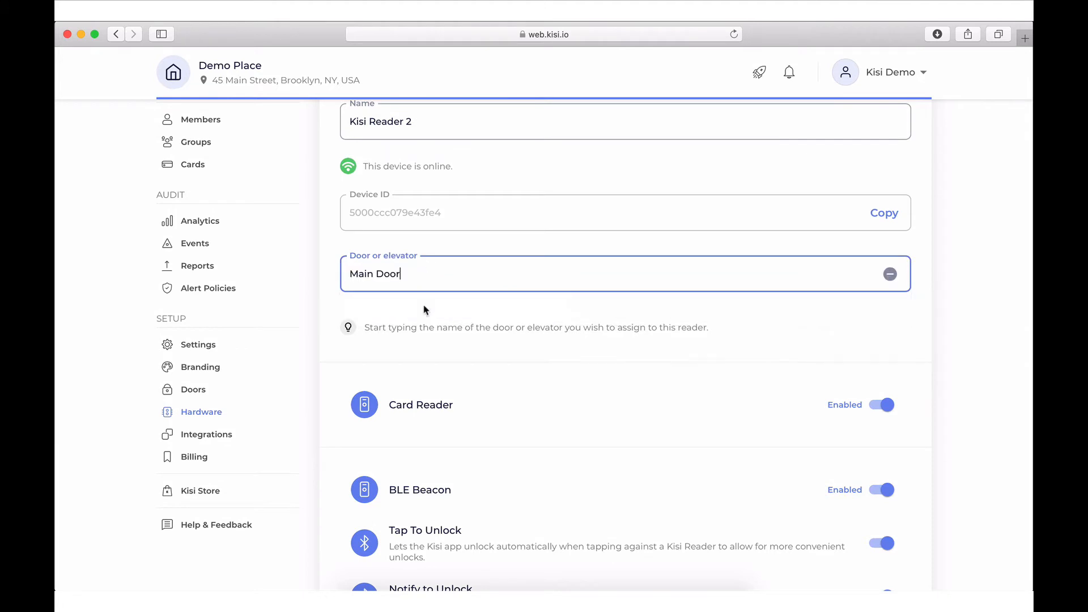
{"action": "scroll", "coordinate": [426, 309], "scroll_direction": "down", "scroll_amount": 5}
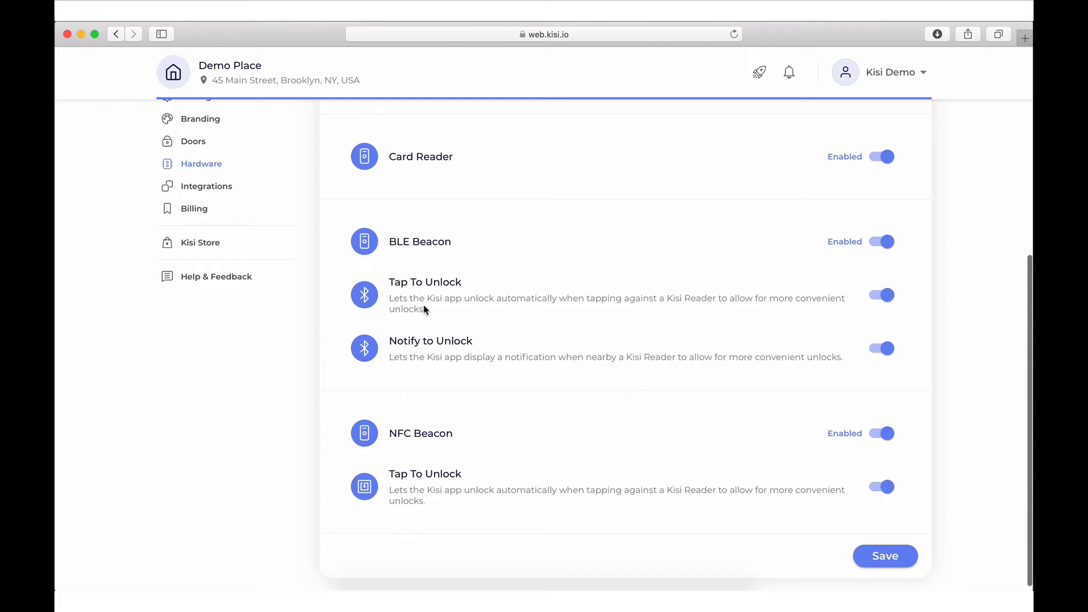
{"action": "left_click", "coordinate": [894, 561]}
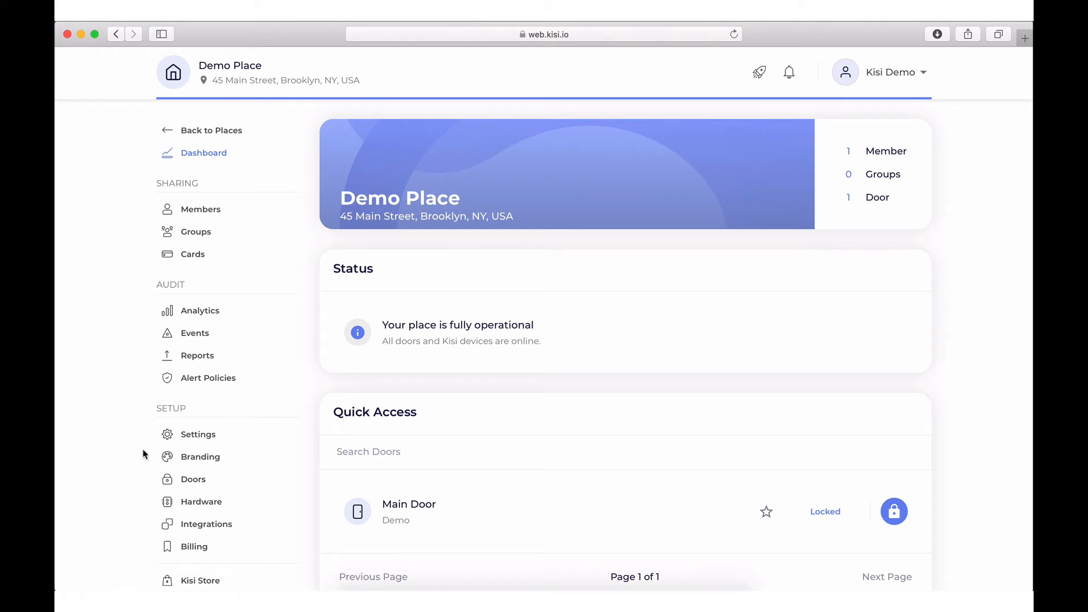
Open the Demo Place Groups page from the sidebar
{"action": "left_click", "coordinate": [196, 236]}
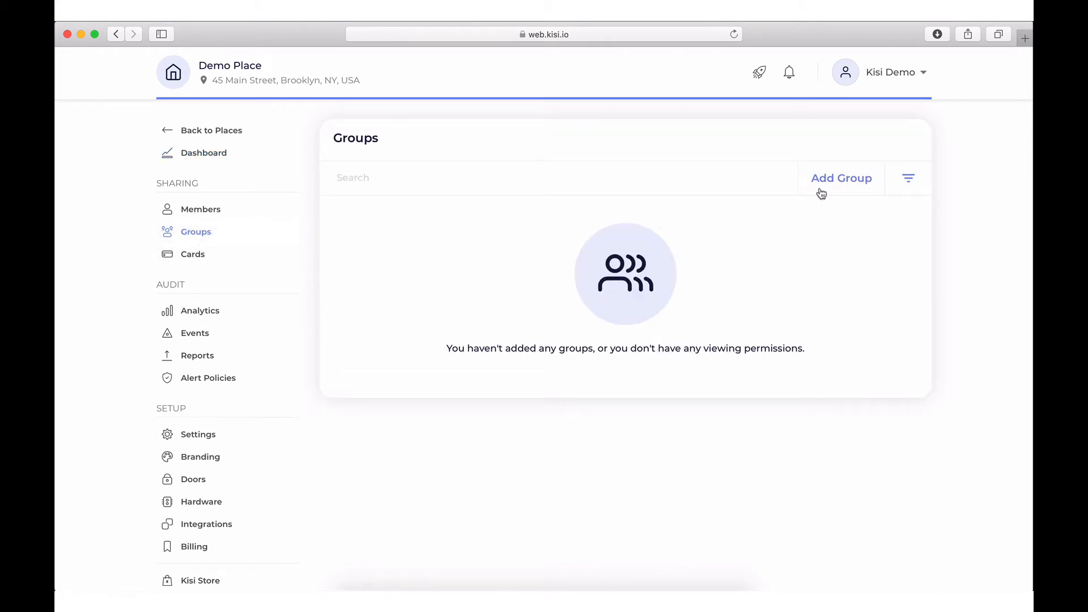
Add a group 'Managers' described 'Managers Only' with access to Main Door
{"action": "left_click", "coordinate": [825, 192]}
{"action": "left_click", "coordinate": [777, 206]}
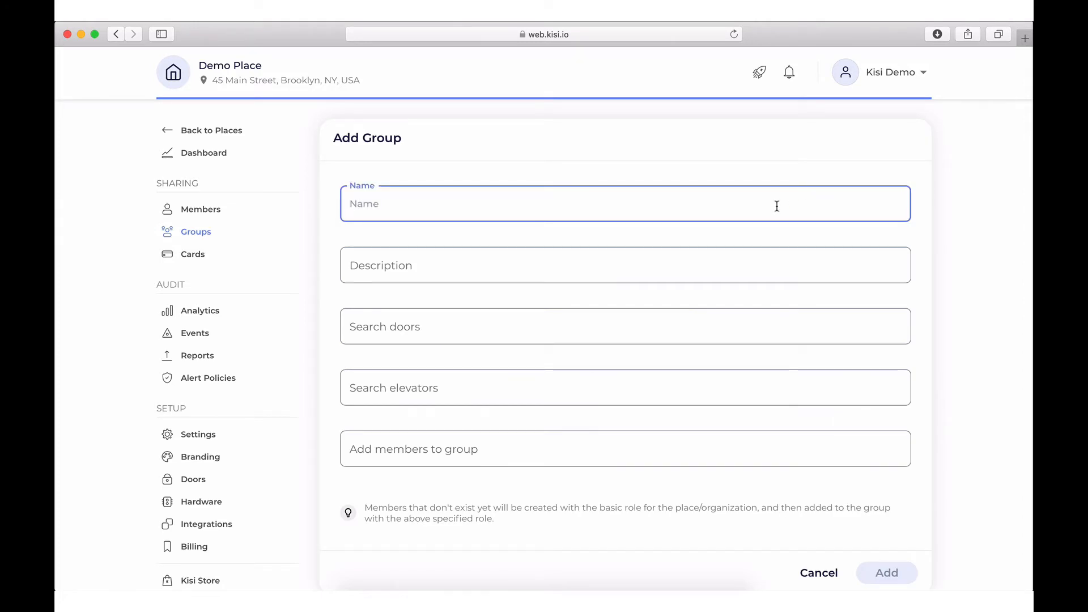
{"action": "type", "text": "Managers"}
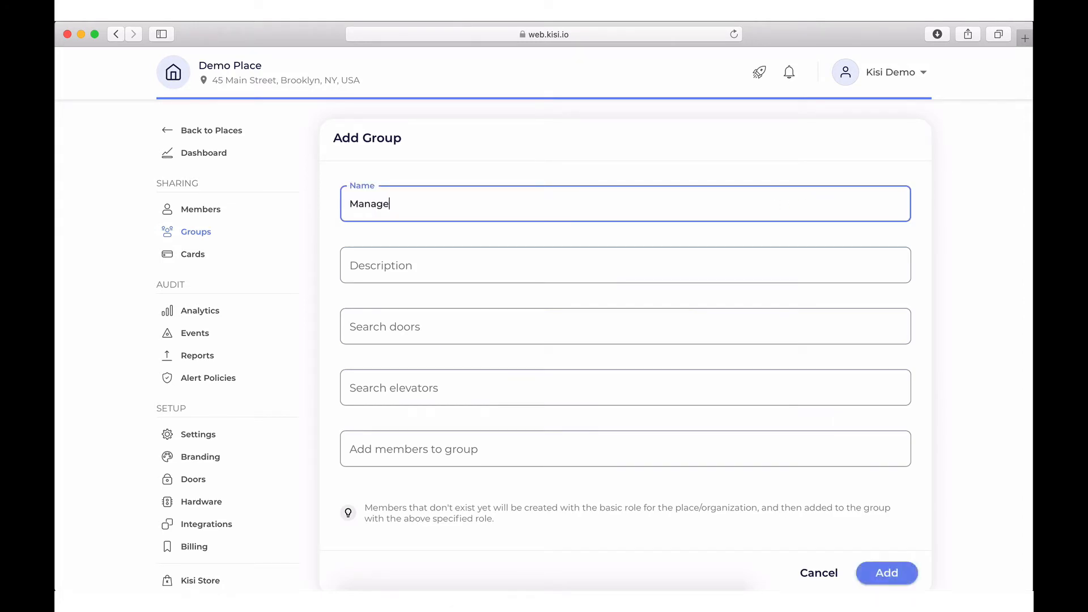
{"action": "left_click", "coordinate": [774, 259]}
{"action": "type", "text": "Managers Only"}
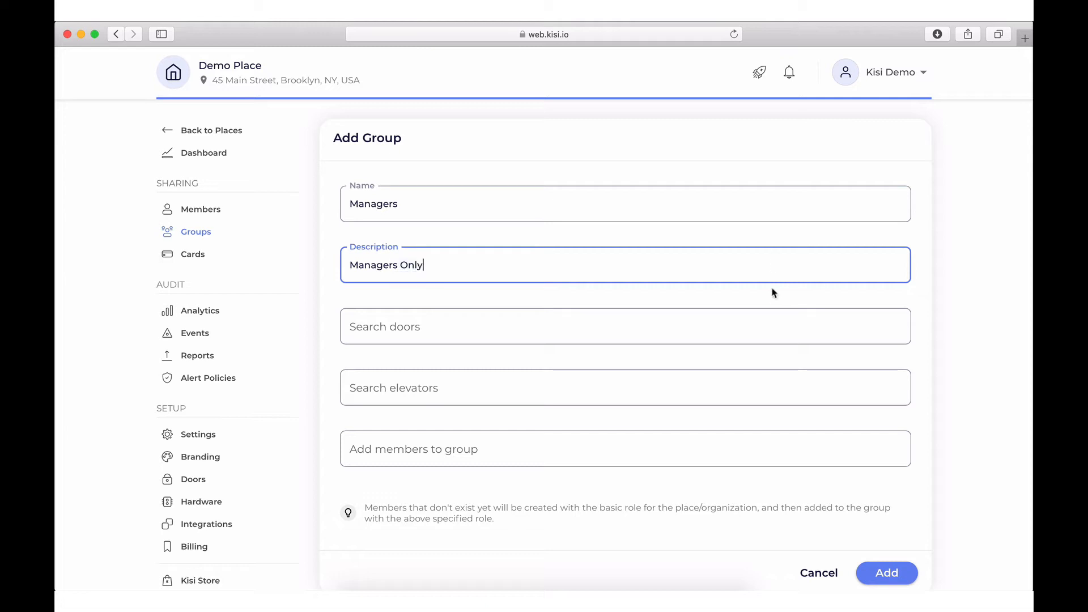
{"action": "left_click", "coordinate": [772, 323]}
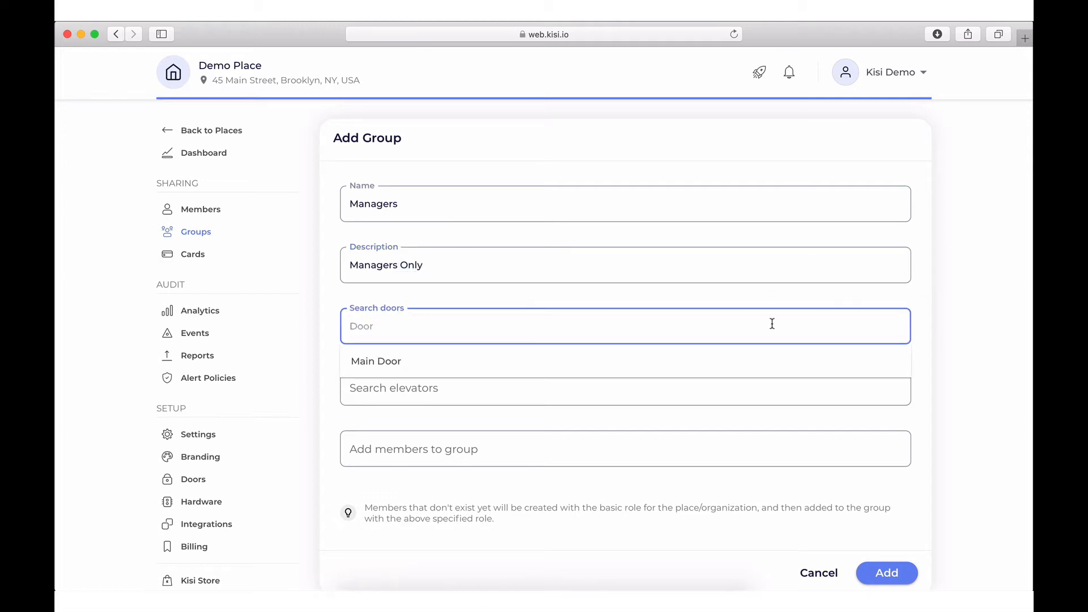
{"action": "left_click", "coordinate": [776, 365]}
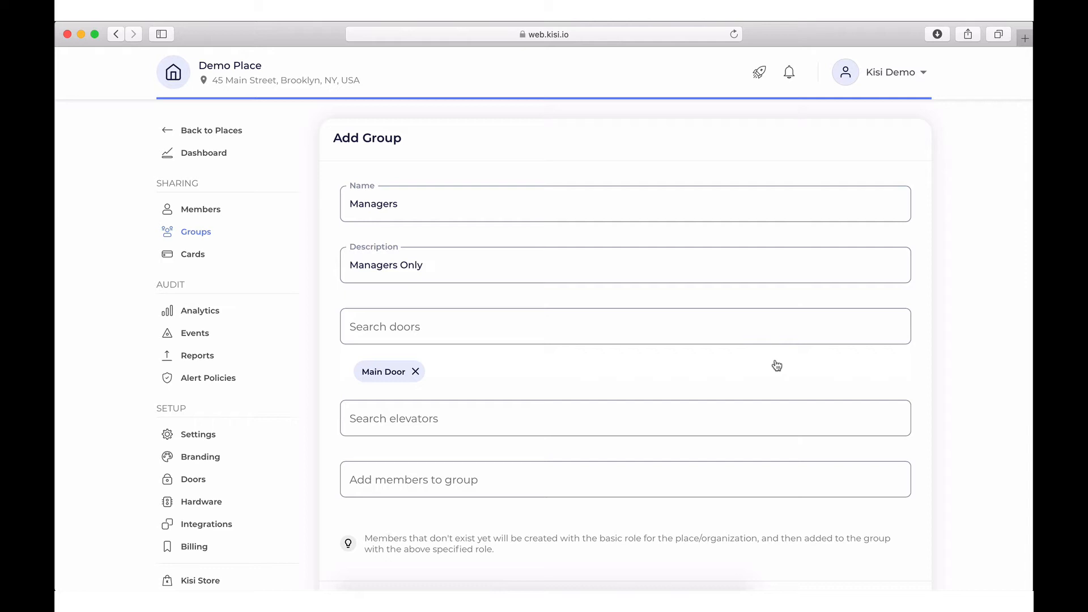
{"action": "scroll", "coordinate": [777, 366], "scroll_direction": "down", "scroll_amount": 2}
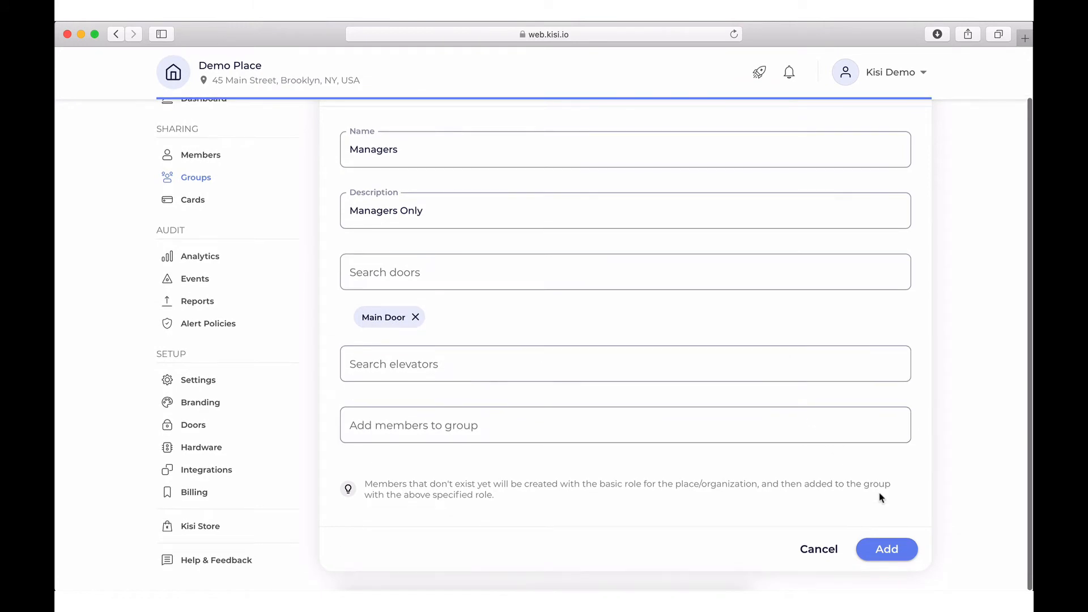
{"action": "left_click", "coordinate": [895, 545]}
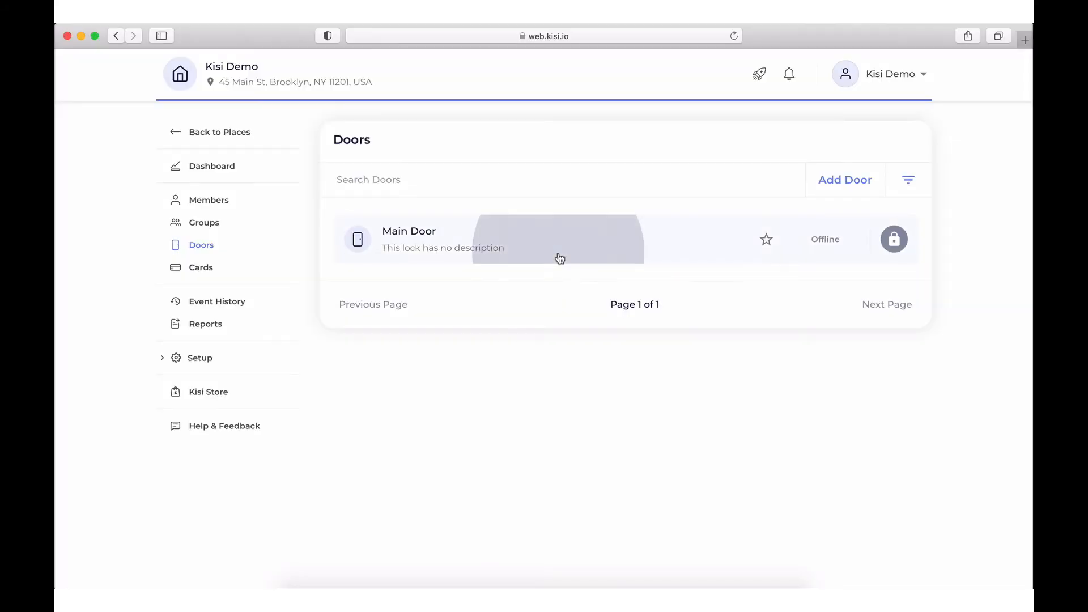
Open Main Door from the Doors list to view its settings
{"action": "left_click", "coordinate": [556, 257]}
Switch on time restriction for Main Door
{"action": "scroll", "coordinate": [558, 257], "scroll_direction": "down", "scroll_amount": 5}
{"action": "scroll", "coordinate": [558, 258], "scroll_direction": "down", "scroll_amount": 8}
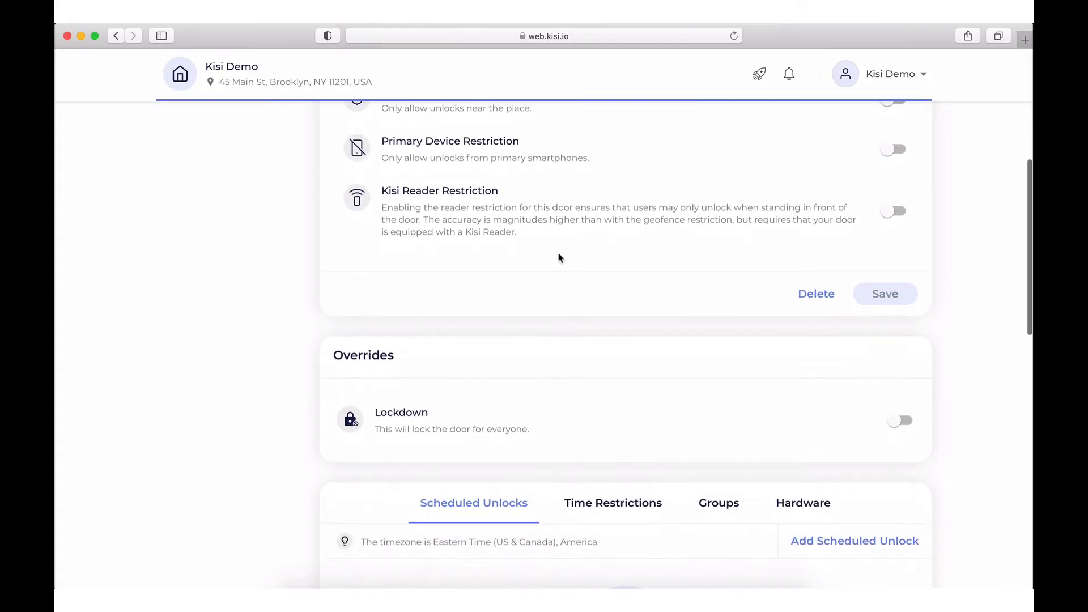
{"action": "left_click", "coordinate": [585, 240]}
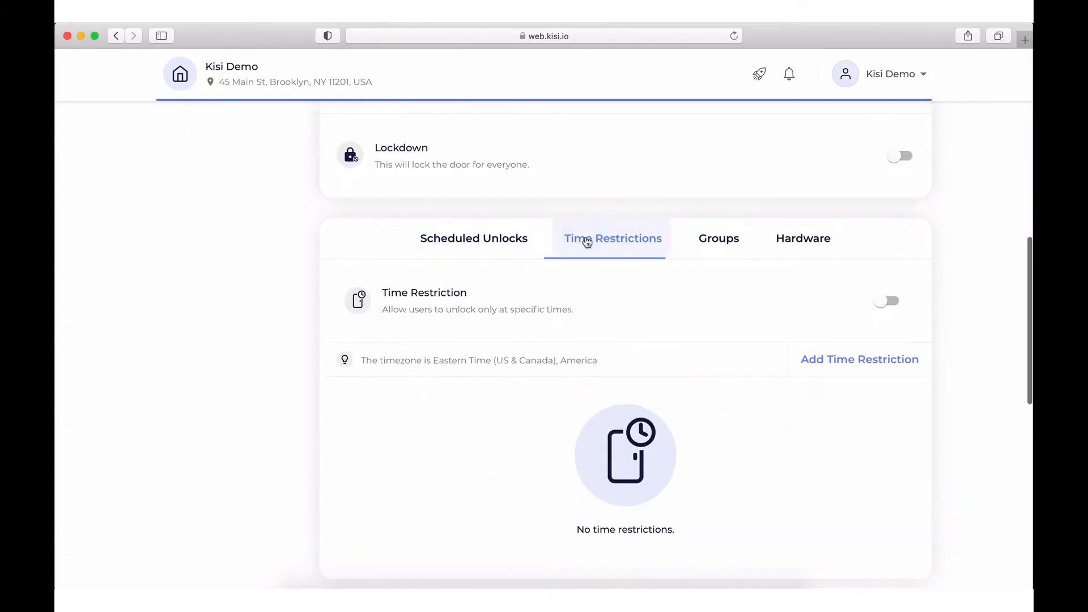
{"action": "left_click", "coordinate": [883, 302]}
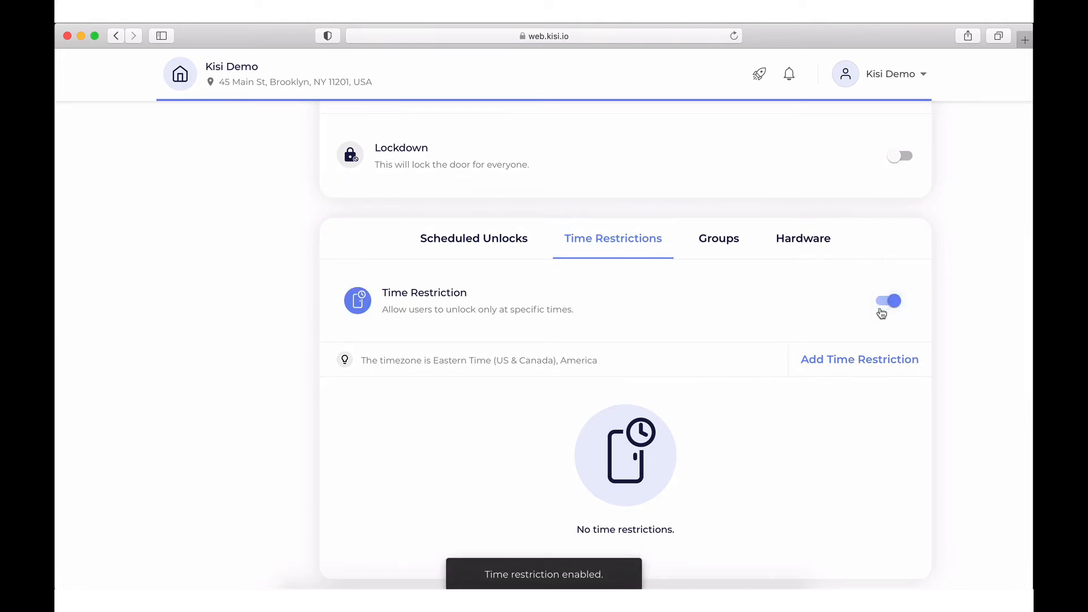
Add and save a recurring all-day restriction for Monday and Tuesday
{"action": "left_click", "coordinate": [887, 361]}
{"action": "left_click", "coordinate": [670, 278]}
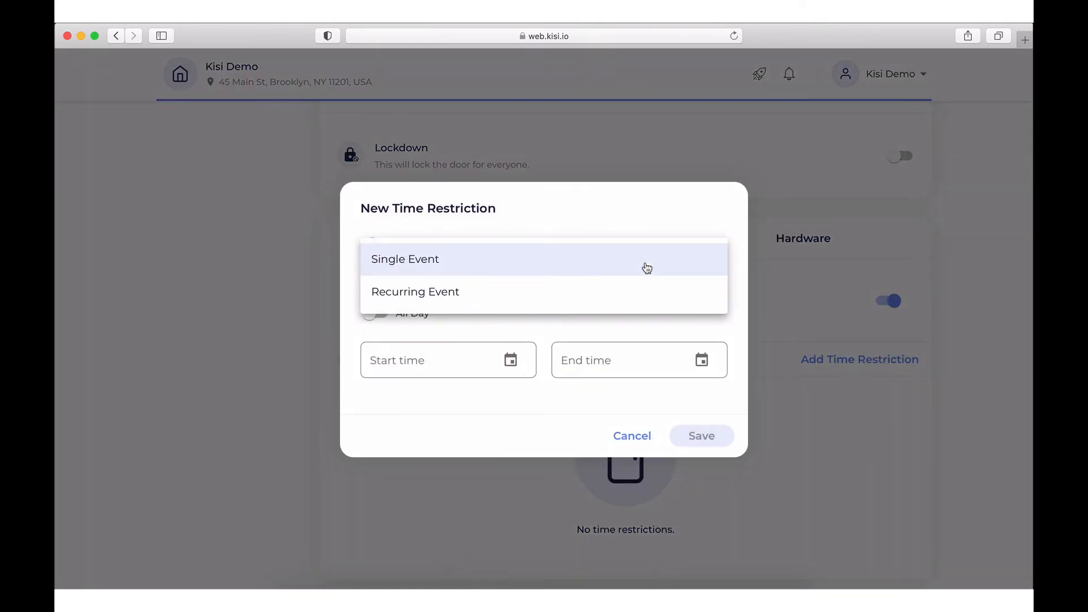
{"action": "left_click", "coordinate": [651, 293]}
{"action": "left_click", "coordinate": [384, 297]}
{"action": "left_click", "coordinate": [415, 298]}
{"action": "left_click", "coordinate": [374, 345]}
{"action": "left_click", "coordinate": [693, 435]}
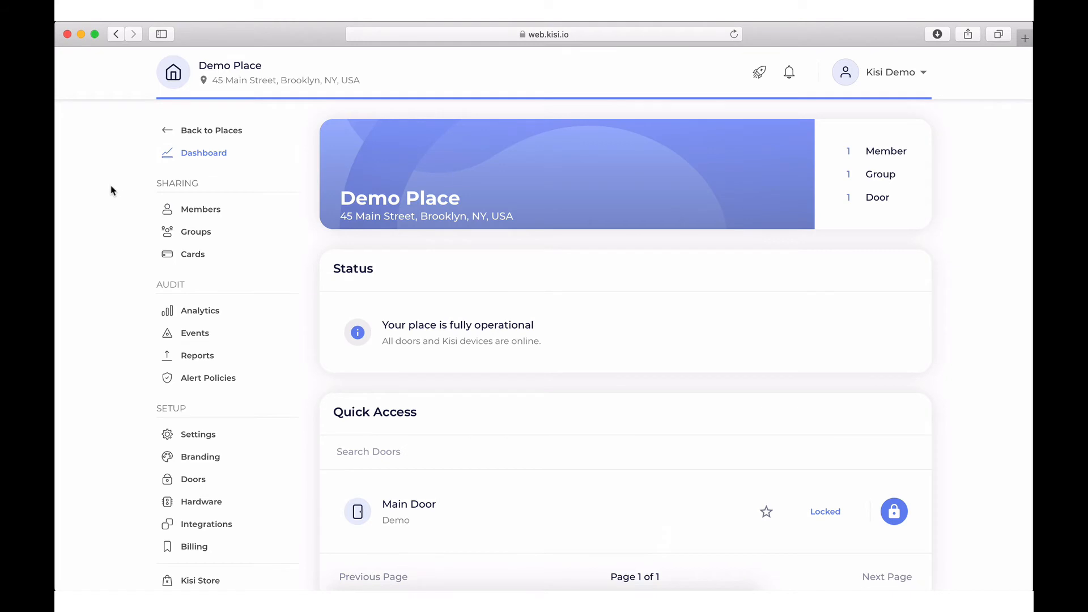
Start a new member with their e-mail address, assigned to the Entire Place group
{"action": "left_click", "coordinate": [179, 209]}
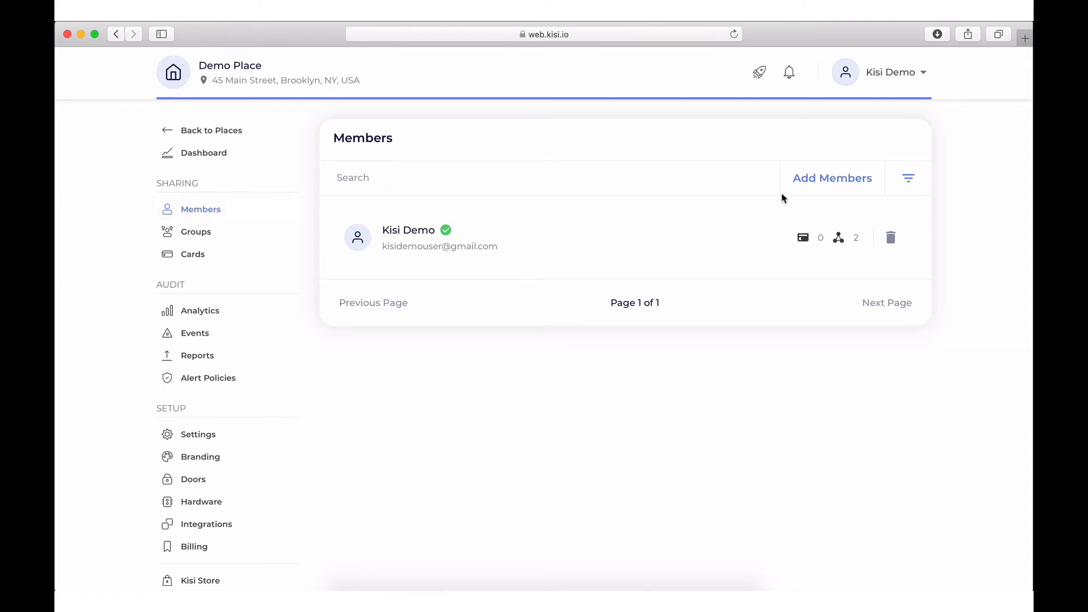
{"action": "left_click", "coordinate": [817, 183]}
{"action": "left_click", "coordinate": [723, 212]}
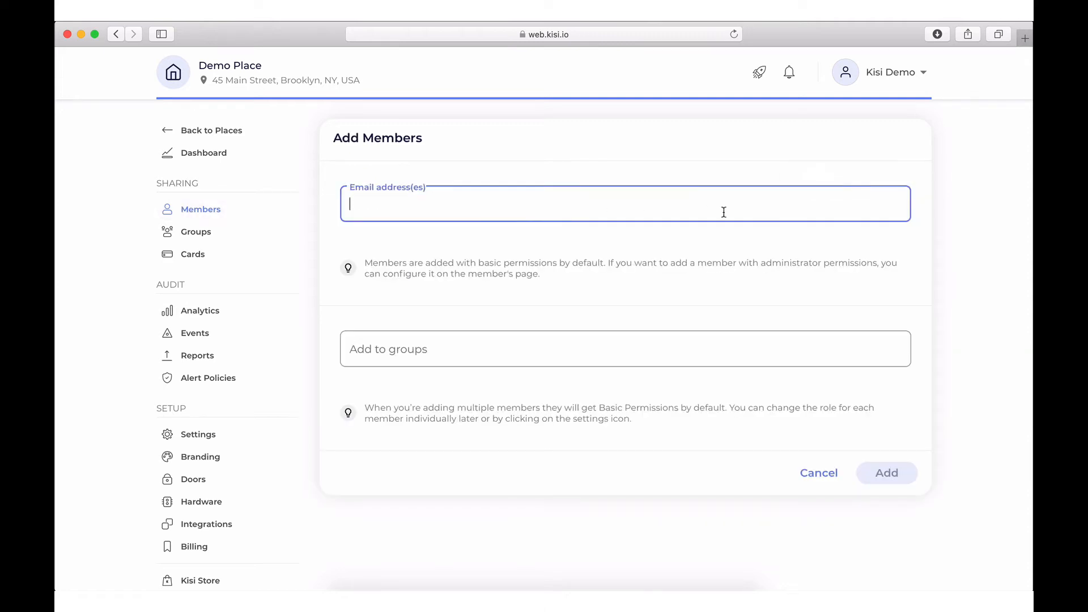
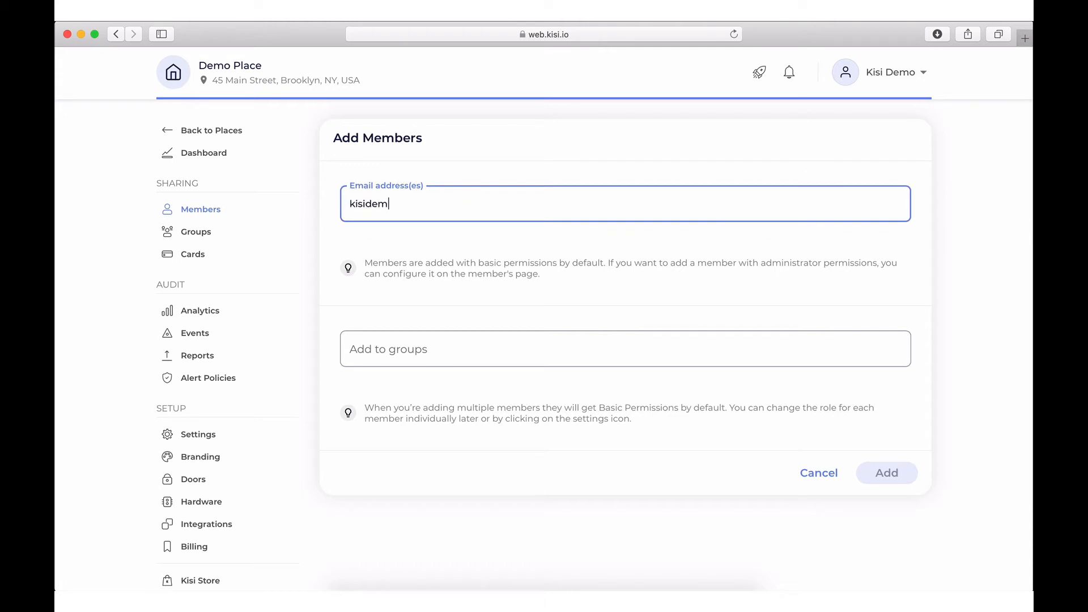
{"action": "left_click", "coordinate": [689, 340]}
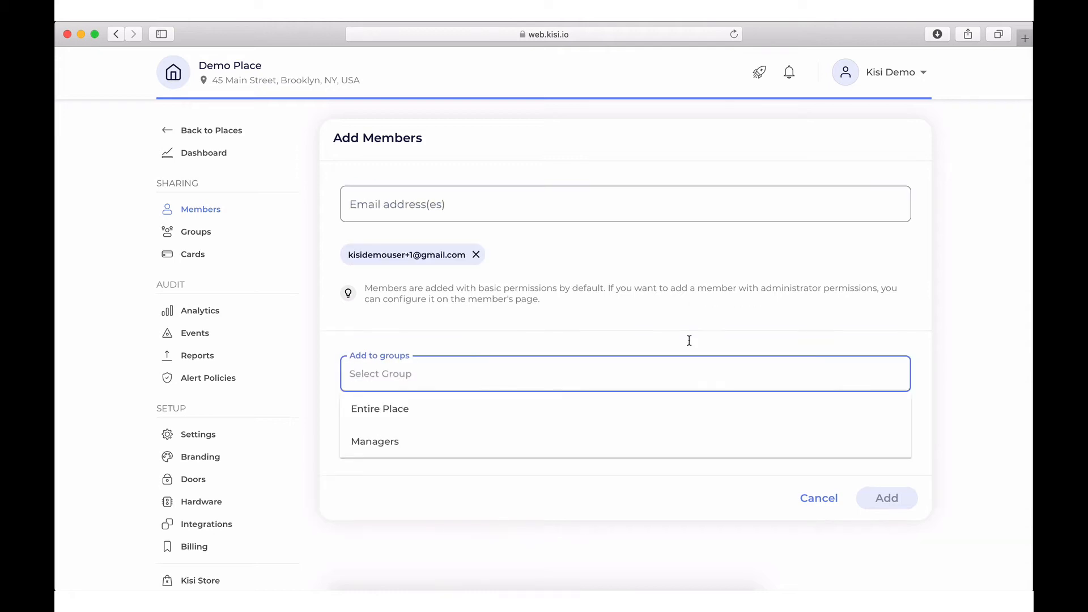
{"action": "left_click", "coordinate": [664, 416]}
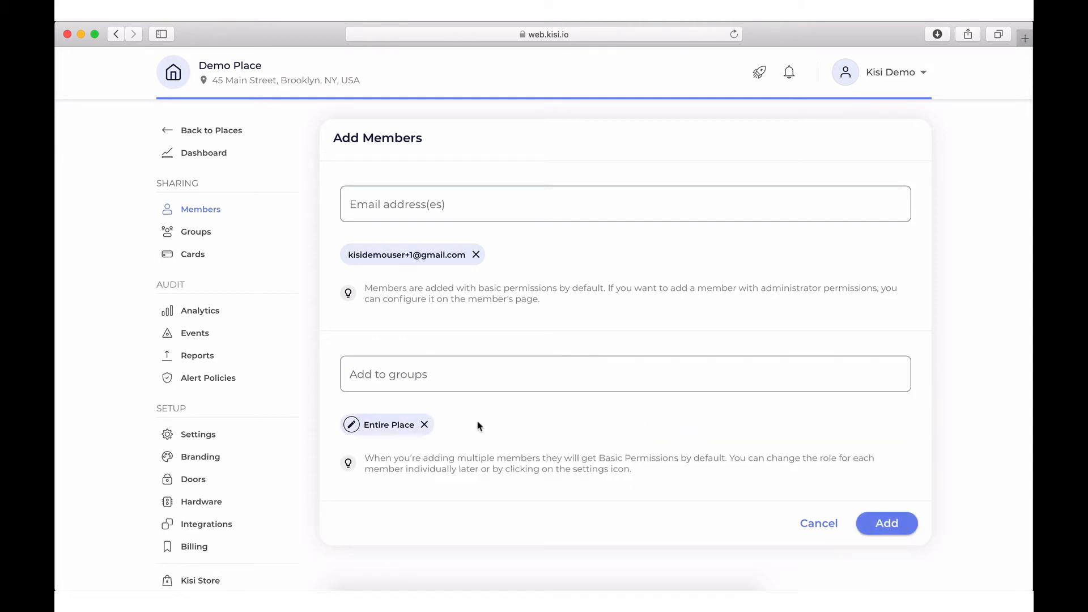
{"action": "left_click", "coordinate": [376, 424]}
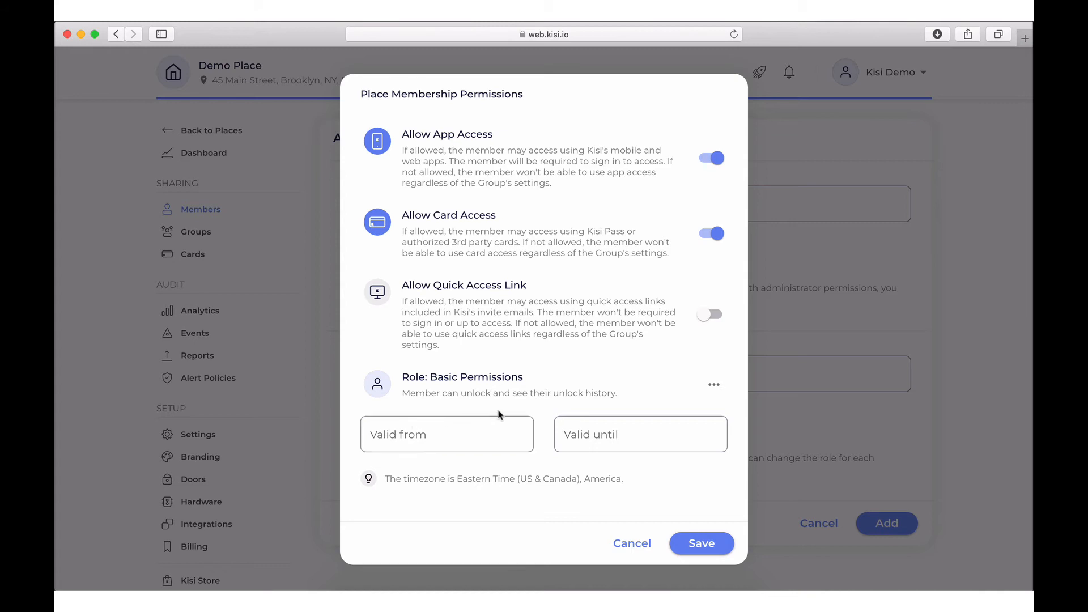
Give the new member the Administrator role for Entire Place and finish adding them
{"action": "left_click", "coordinate": [712, 387]}
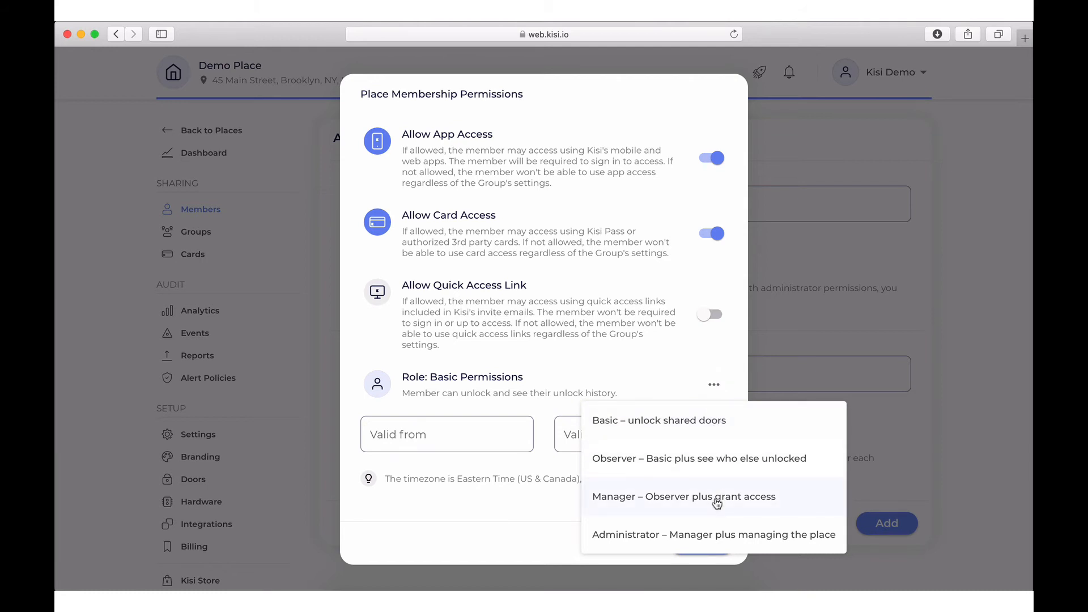
{"action": "left_click", "coordinate": [716, 535]}
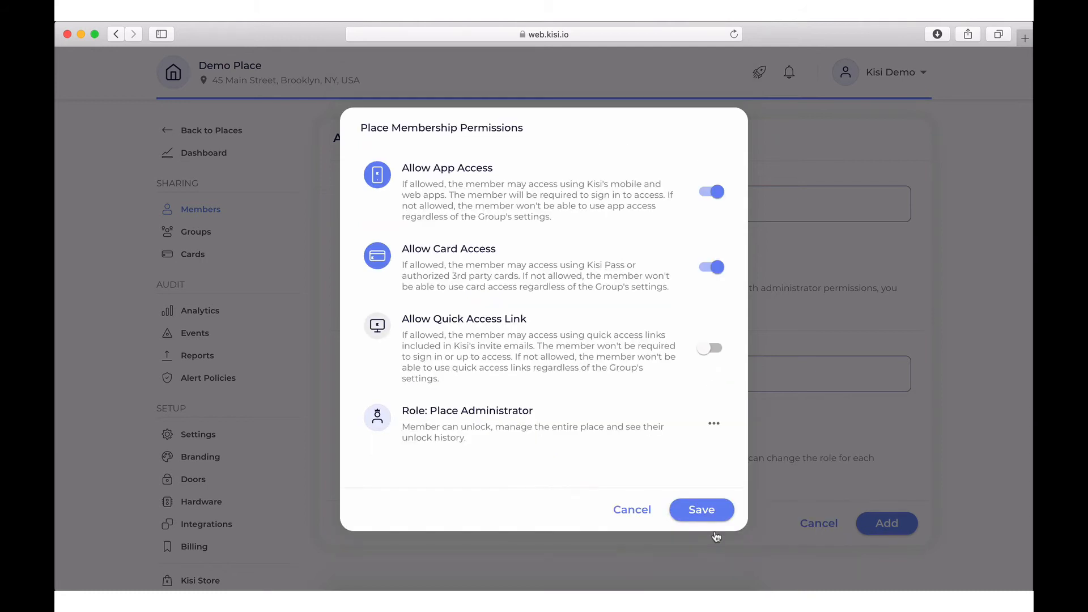
{"action": "left_click", "coordinate": [706, 509]}
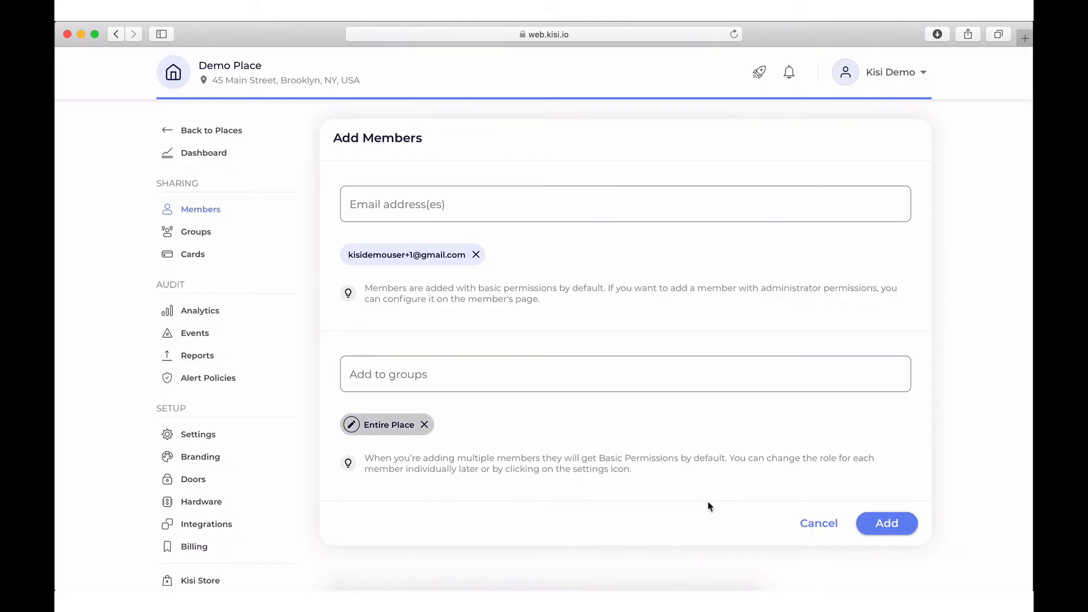
{"action": "left_click", "coordinate": [878, 523]}
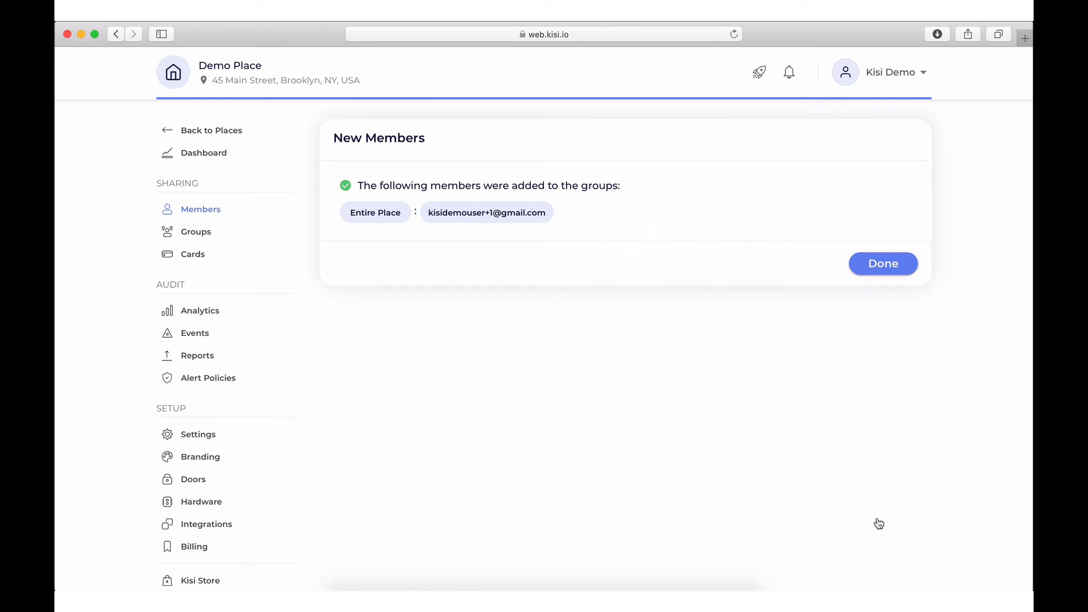
{"action": "left_click", "coordinate": [885, 273]}
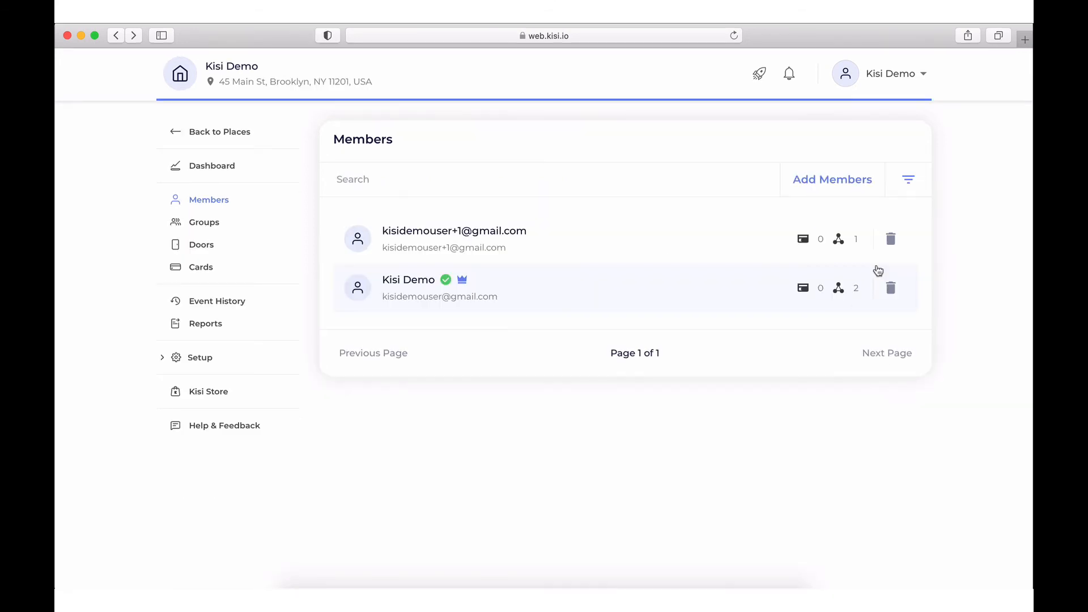
From the empty Cards page, open Add Card and focus the Card token and Assign to email fields
{"action": "left_click", "coordinate": [248, 272]}
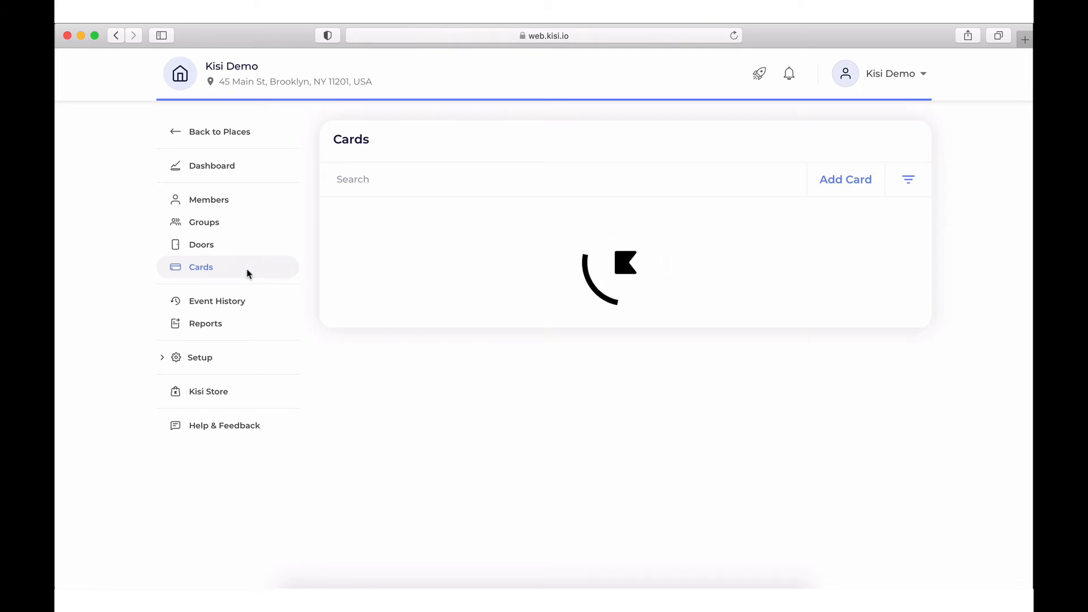
{"action": "left_click", "coordinate": [815, 177]}
{"action": "left_click", "coordinate": [670, 273]}
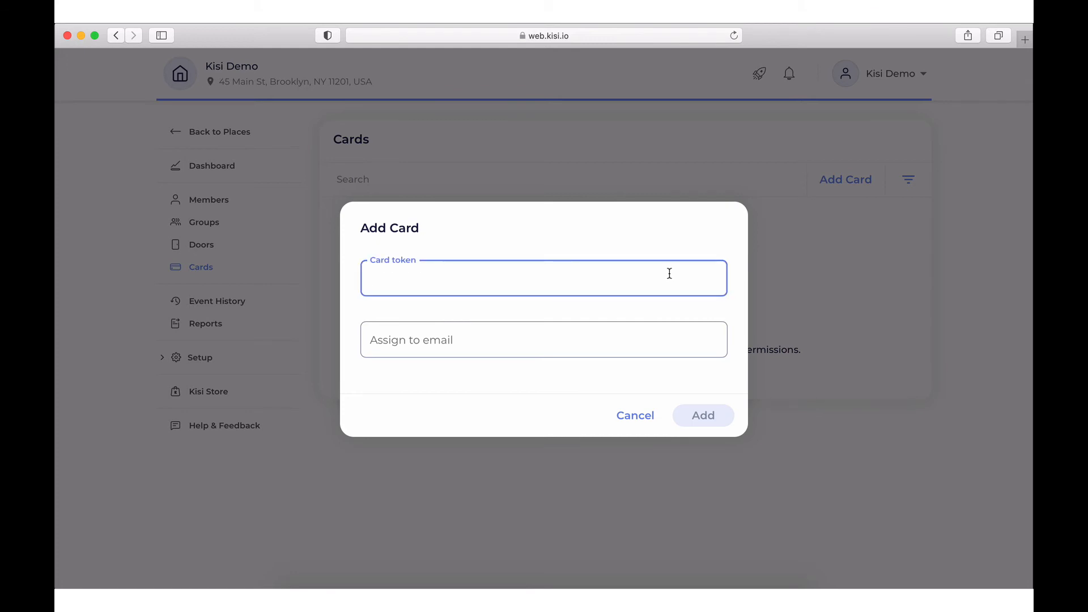
{"action": "left_click", "coordinate": [663, 336]}
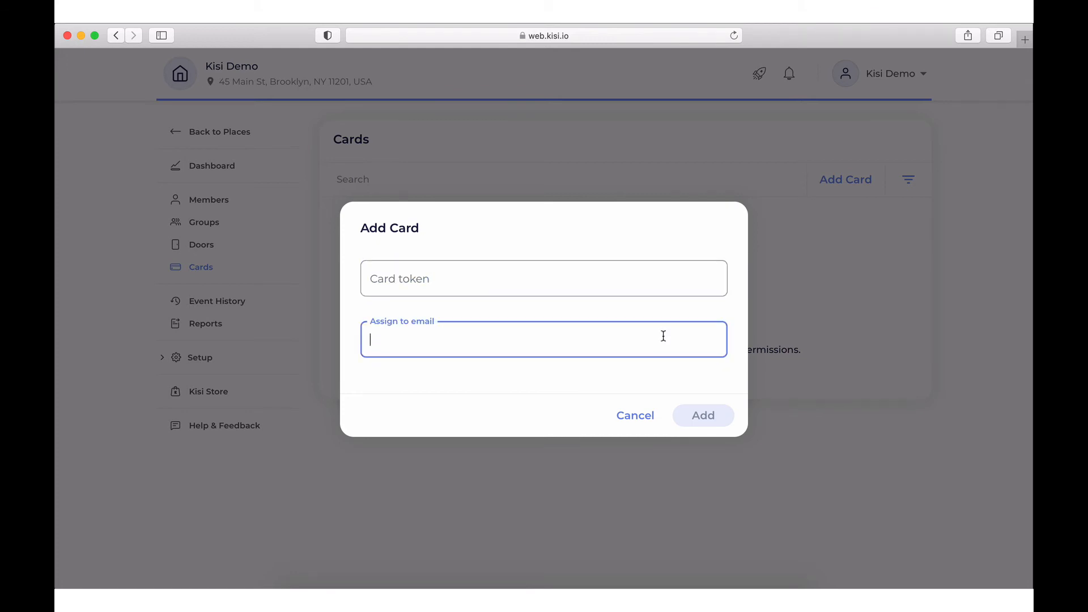